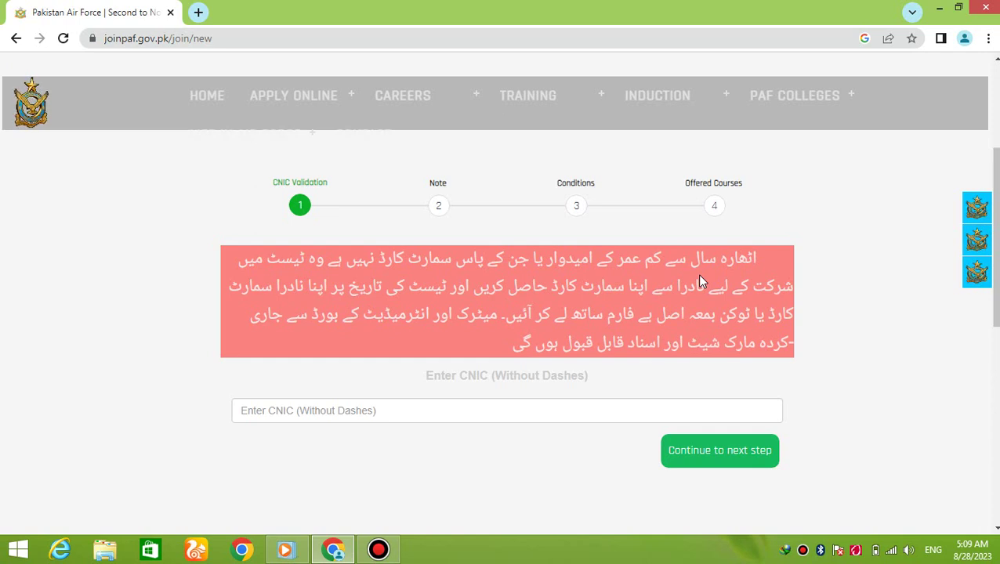
Step: Enter the candidate's CNIC number without dashes and continue past the CNIC validation stage
left_click(279, 415)
type("8888")
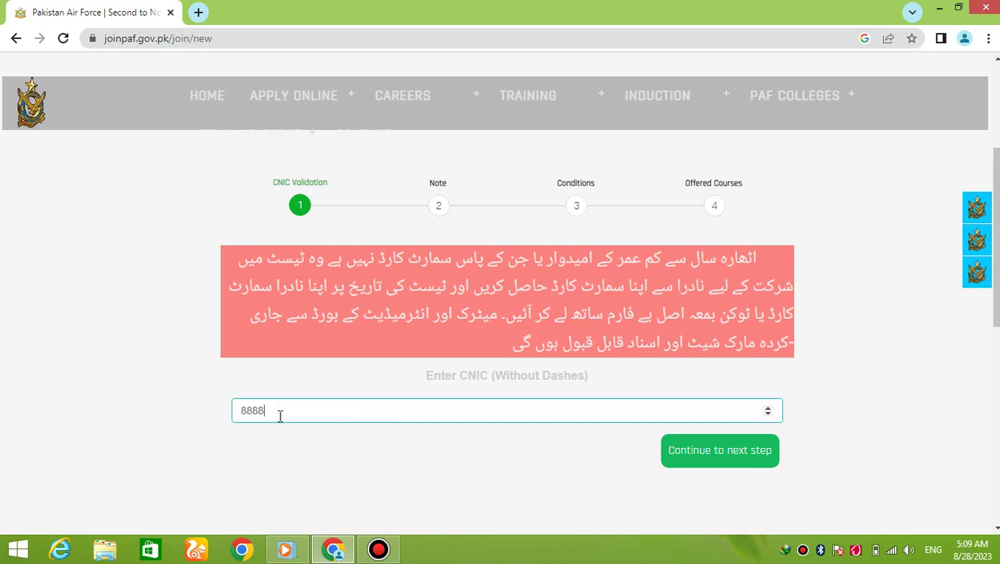
type("8888888888")
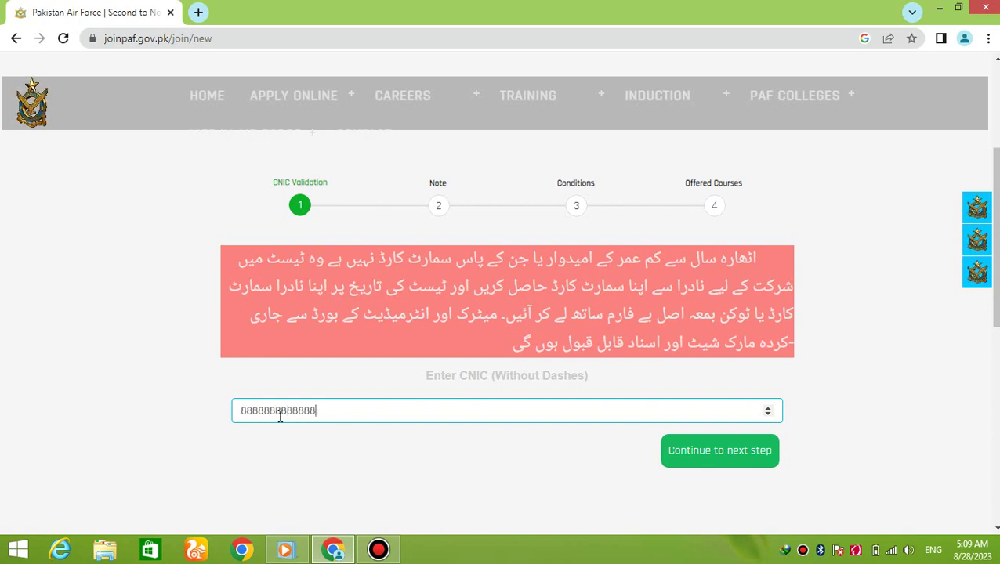
left_click(719, 463)
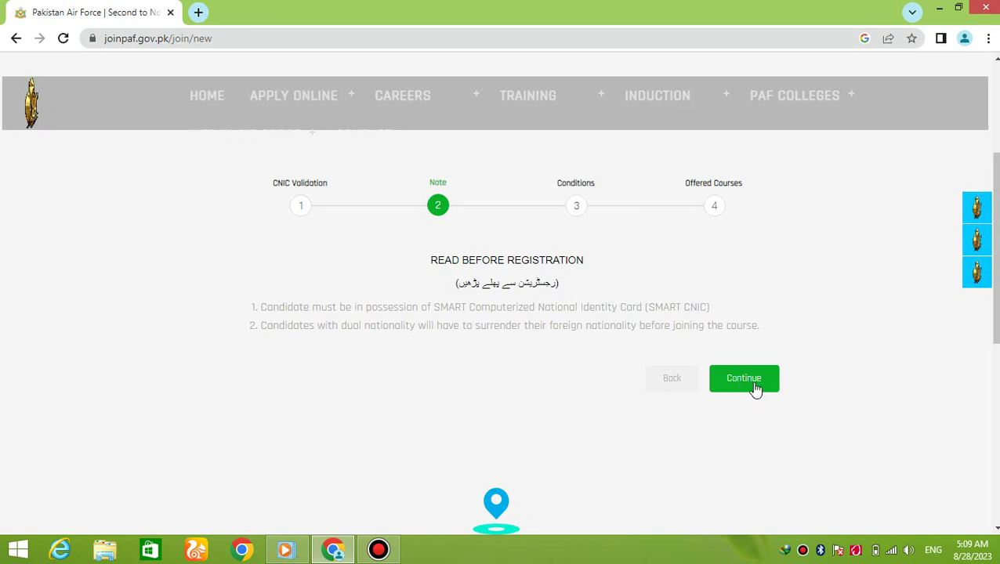
Step: Continue through the registration note and the ineligibility conditions to reach the offered courses
left_click(753, 384)
scroll(751, 381, "down", 1)
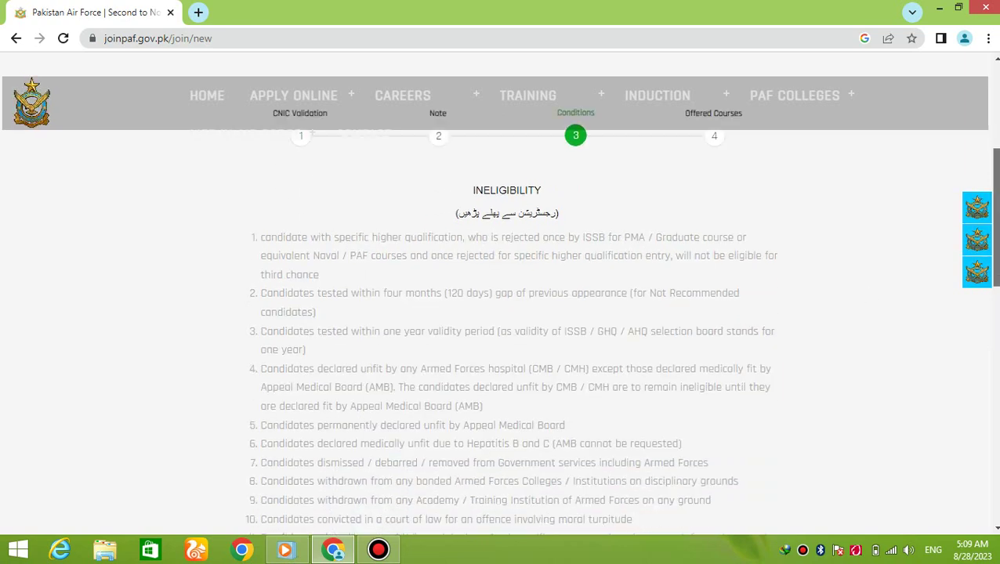
scroll(752, 392, "down", 4)
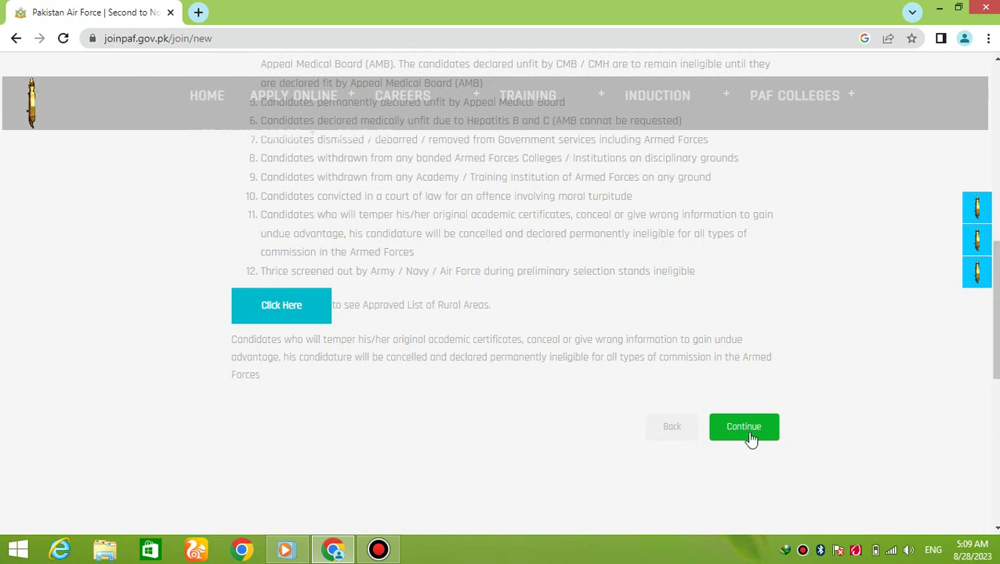
left_click(743, 427)
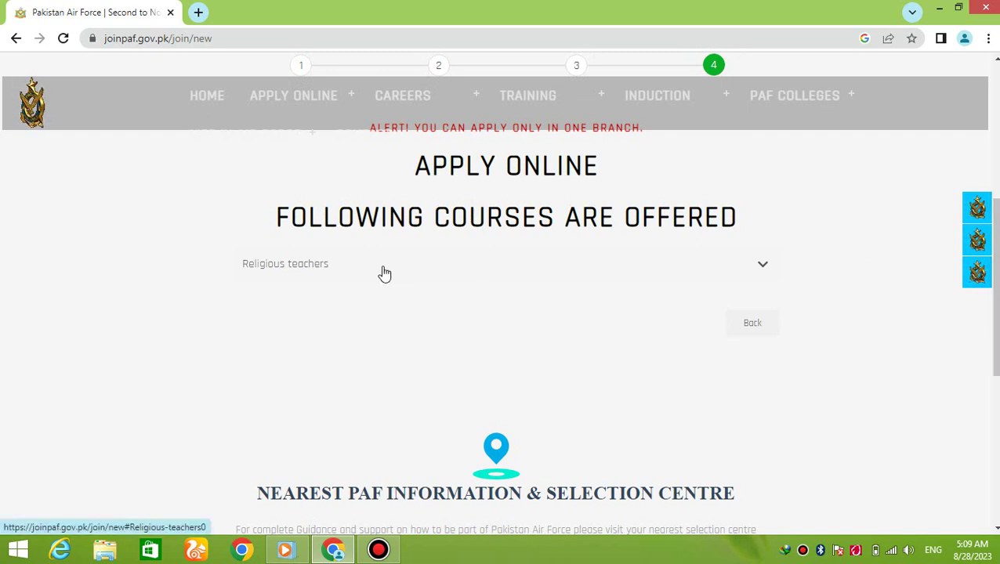
Step: Apply for the Religious teachers course and set the selection centre to Lahore
left_click(757, 269)
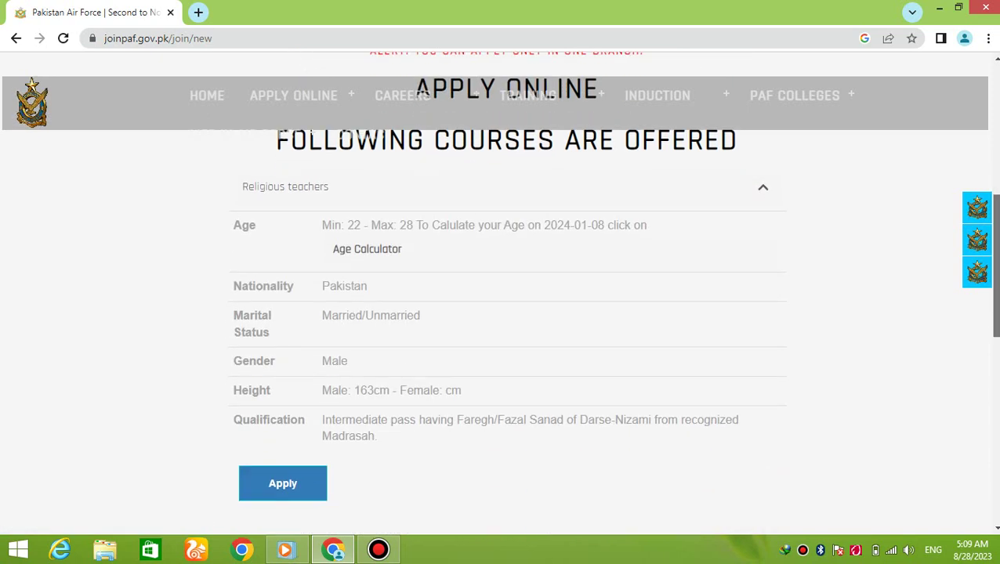
scroll(502, 313, "down", 2)
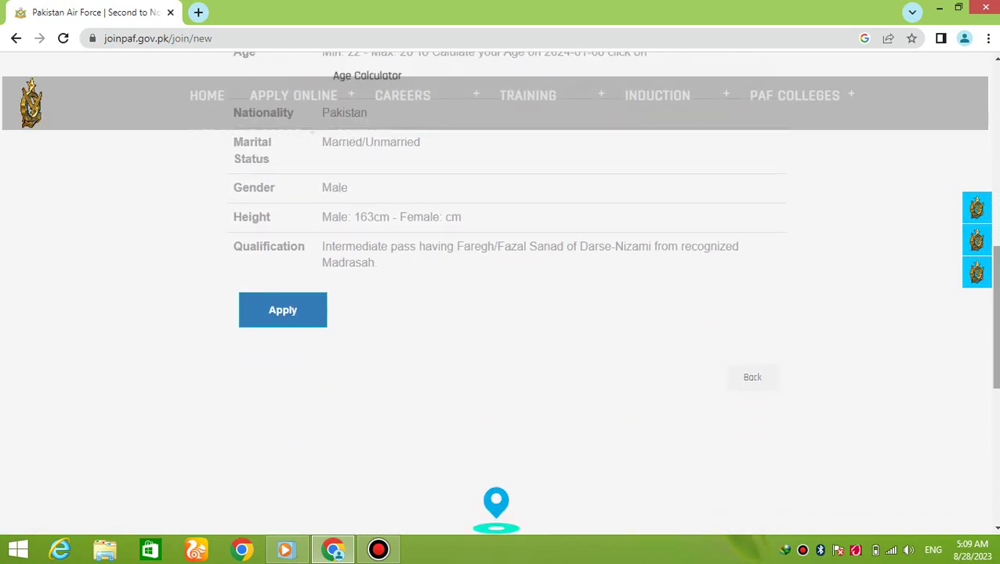
left_click(280, 314)
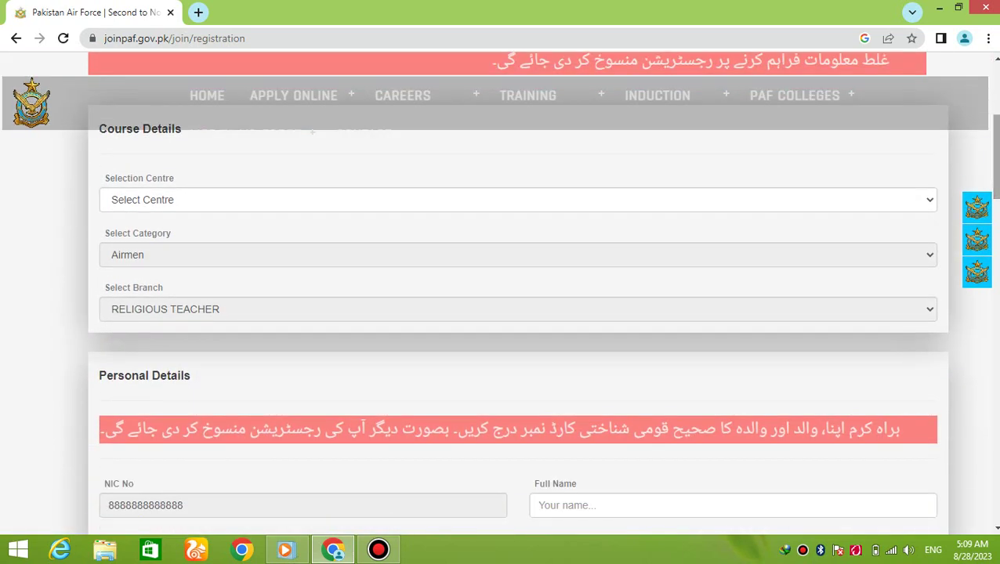
left_click(227, 200)
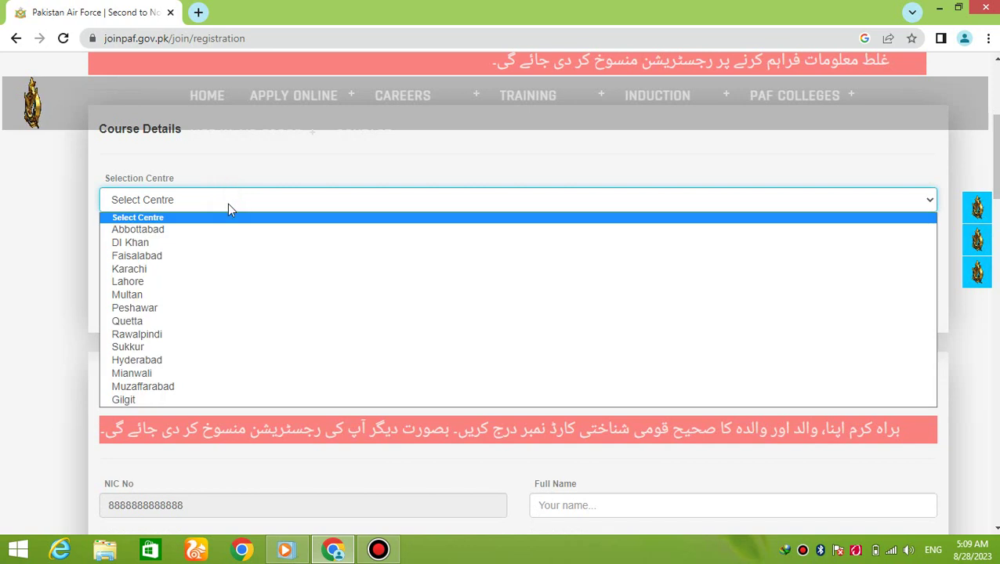
left_click(232, 282)
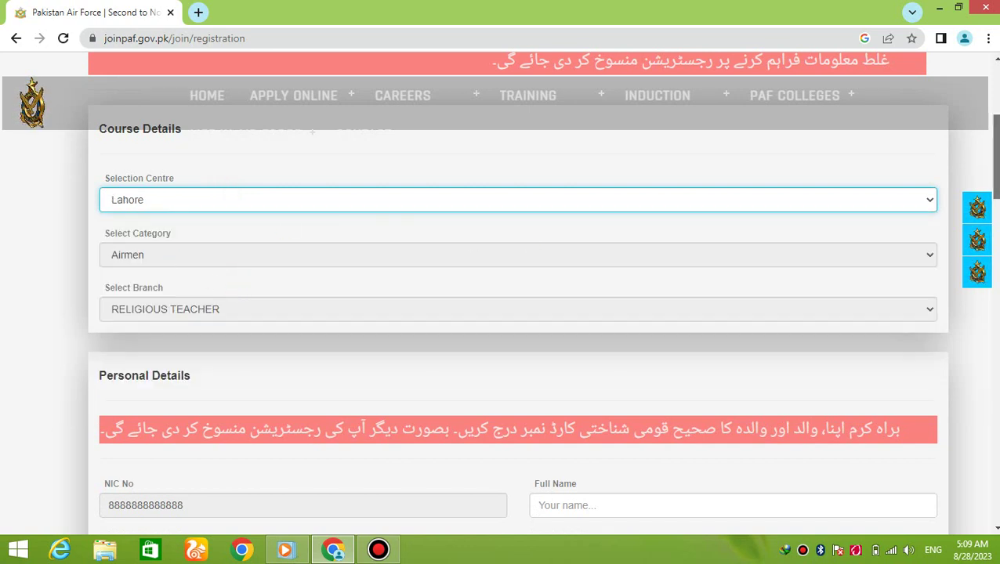
Step: Set the candidate's date of birth in the personal details using the calendar
scroll(429, 229, "down", 2)
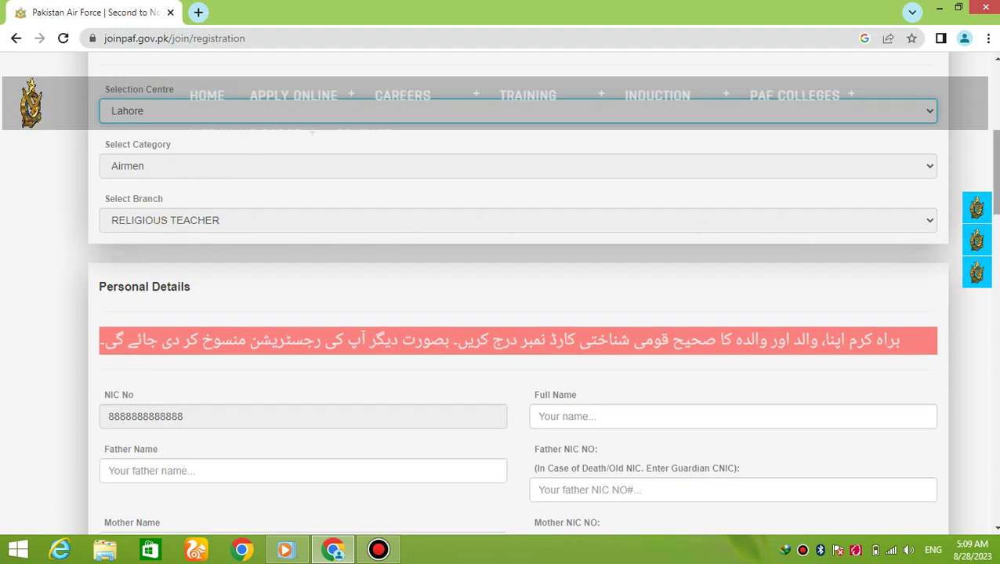
scroll(533, 249, "down", 4)
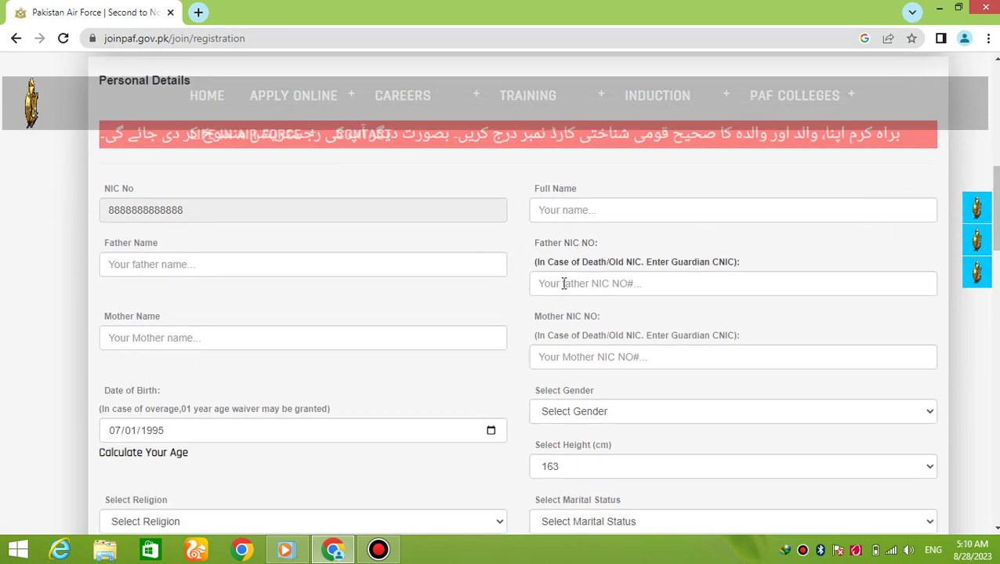
scroll(595, 284, "down", 2)
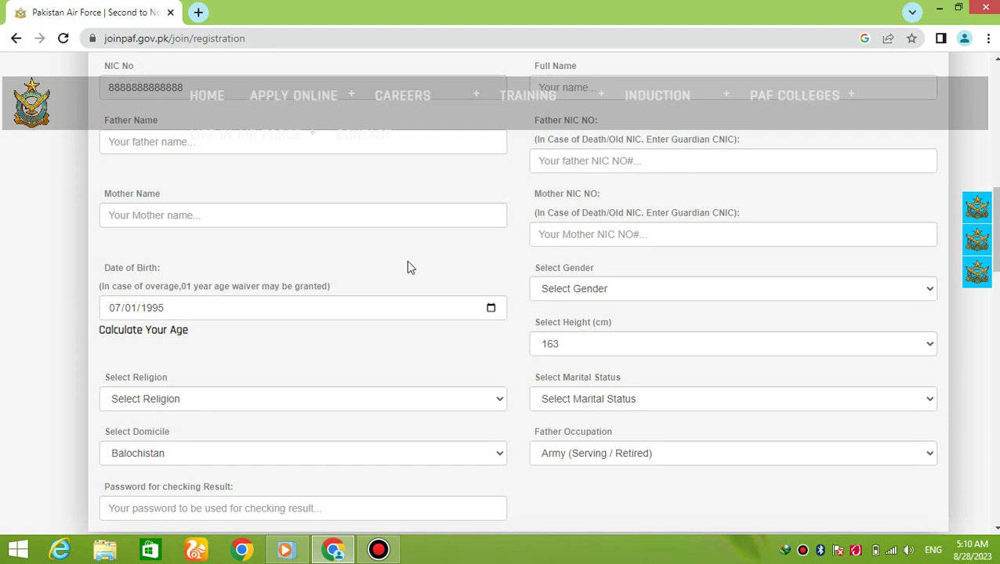
scroll(590, 235, "down", 2)
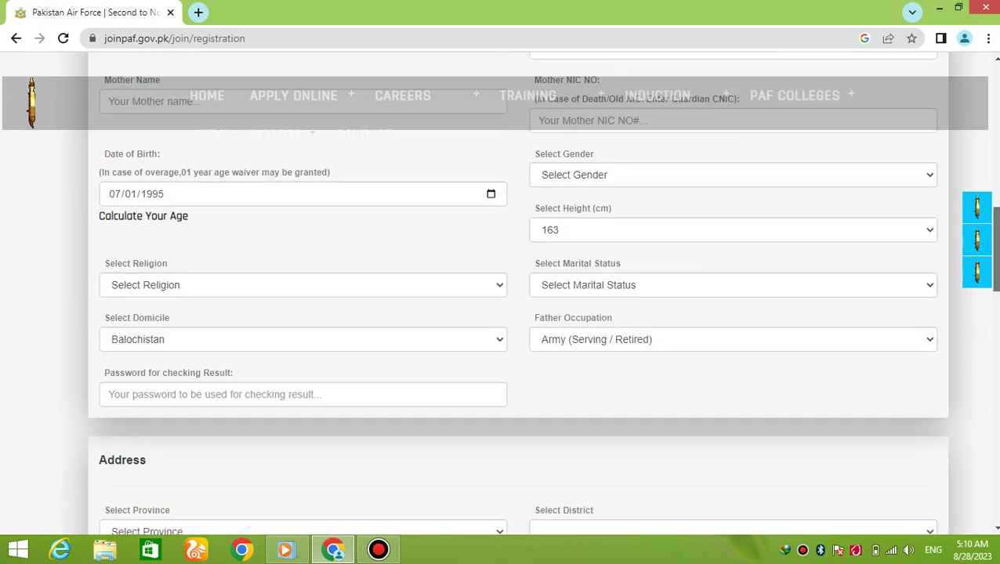
left_click(491, 195)
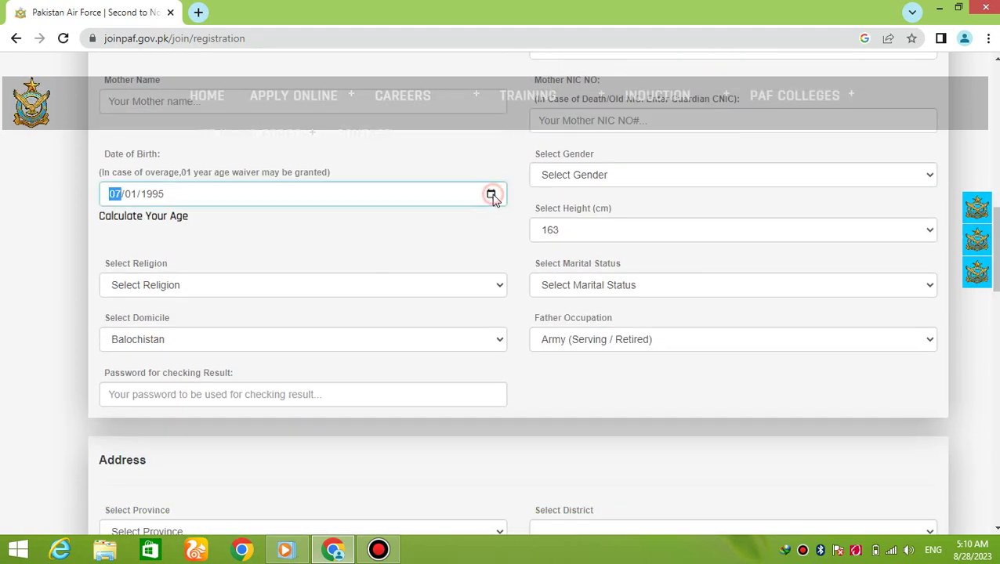
left_click(137, 224)
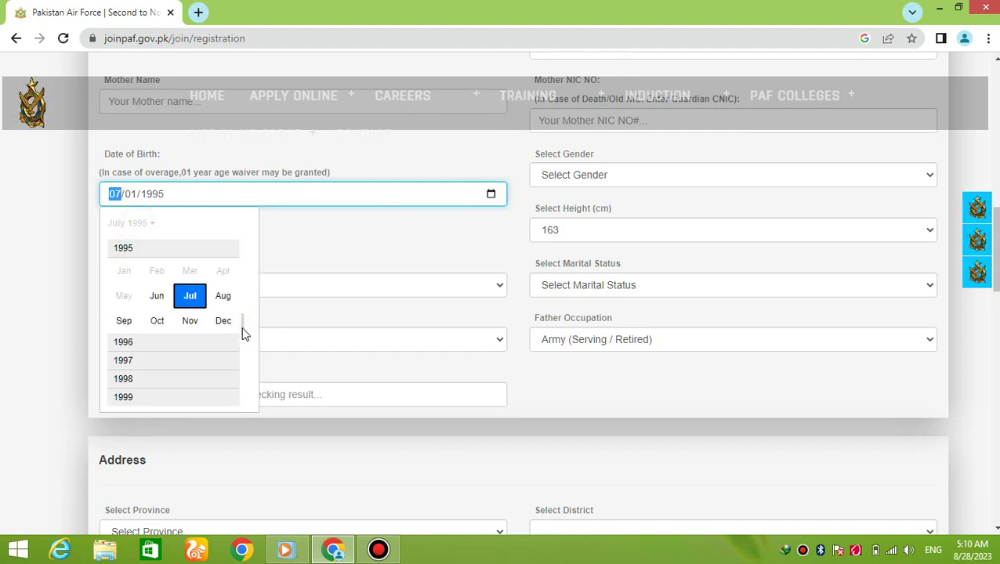
scroll(245, 350, "down", 1)
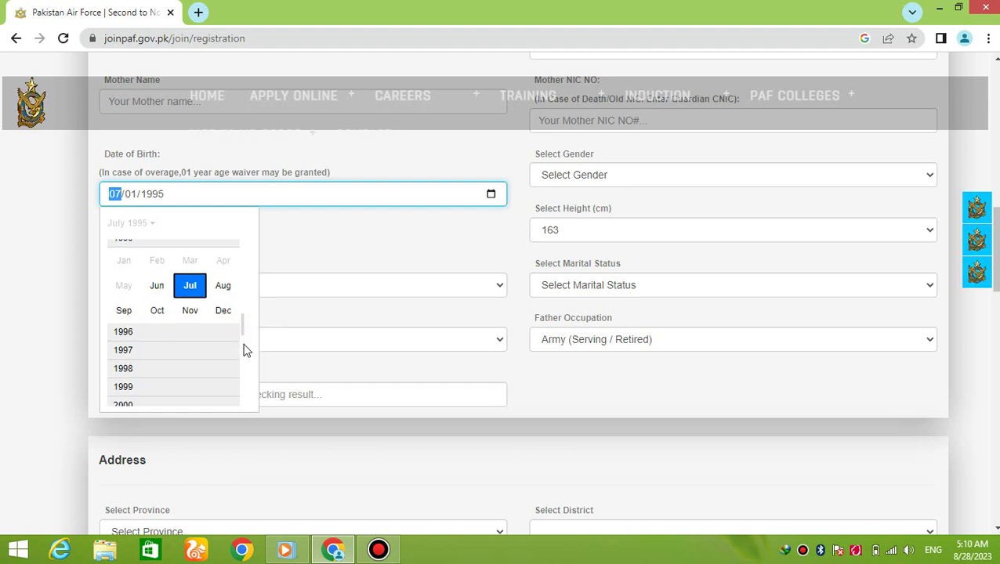
scroll(245, 375, "down", 2)
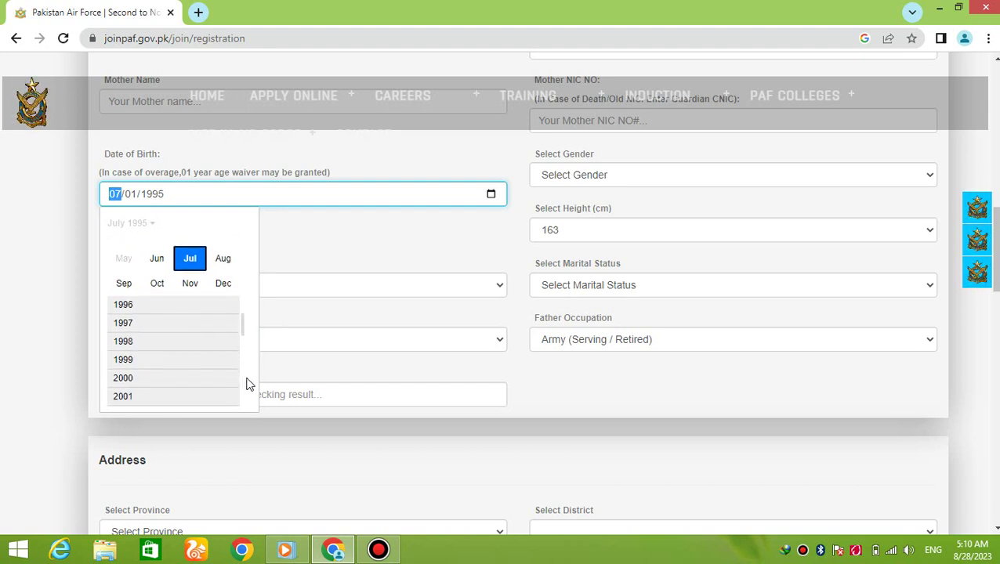
left_click(132, 376)
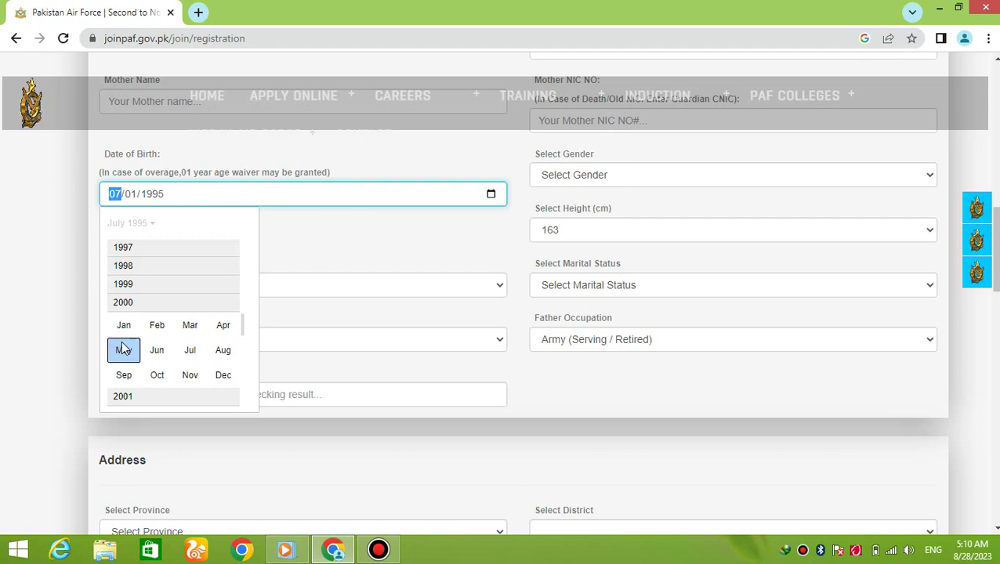
left_click(185, 356)
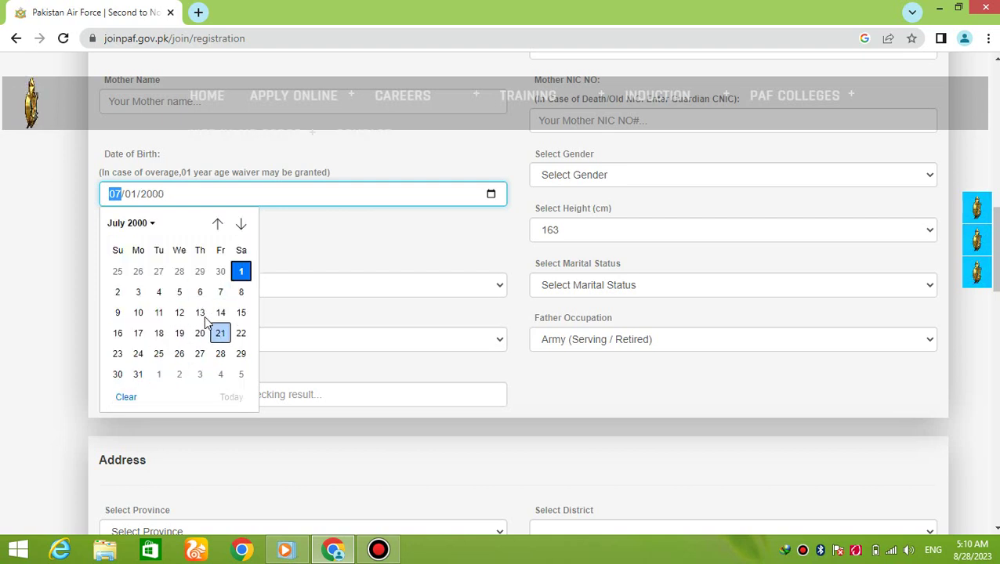
left_click(216, 343)
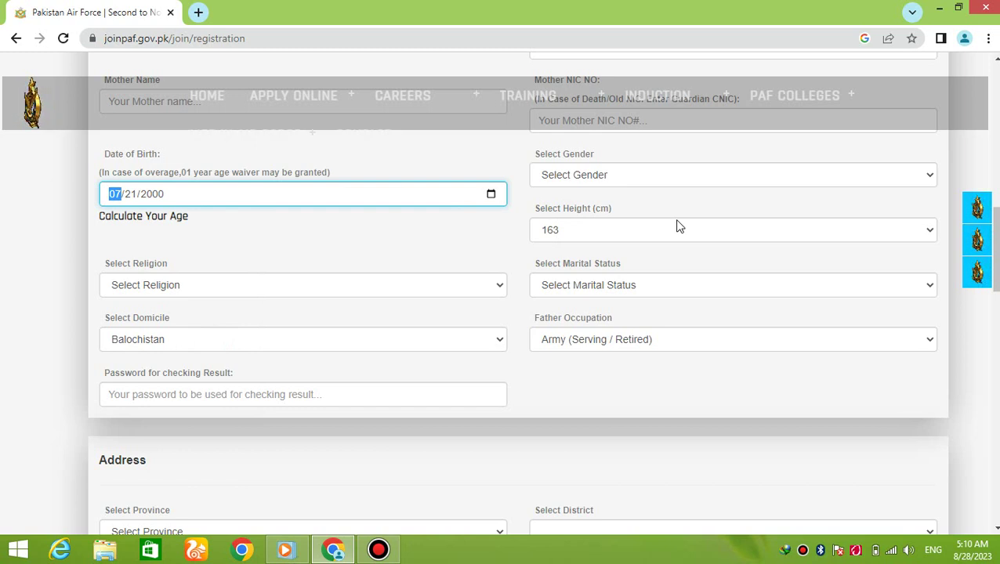
Step: Set the religion to Islam and the marital status to Unmarried in the personal details
scroll(691, 196, "down", 2)
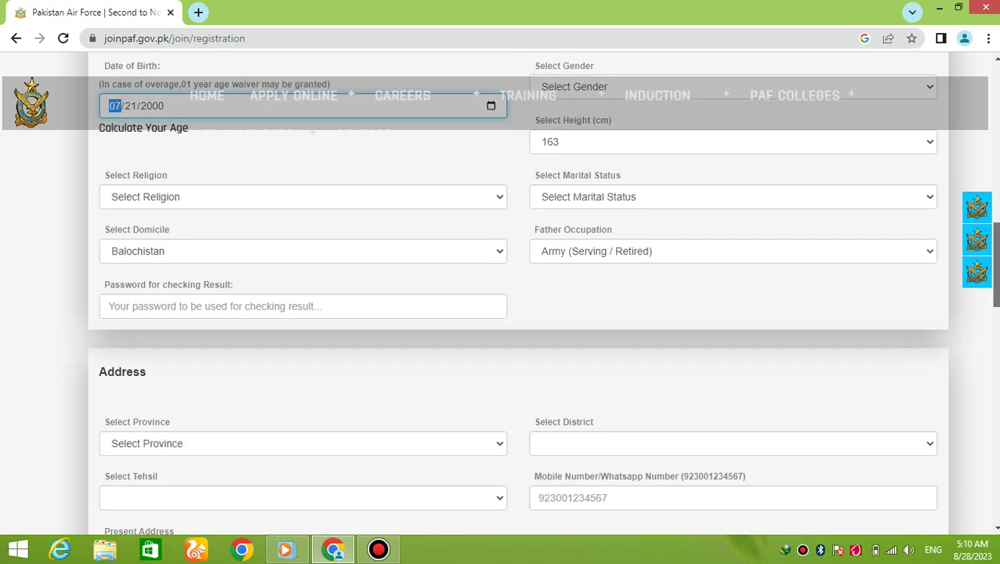
scroll(692, 197, "up", 1)
left_click(387, 197)
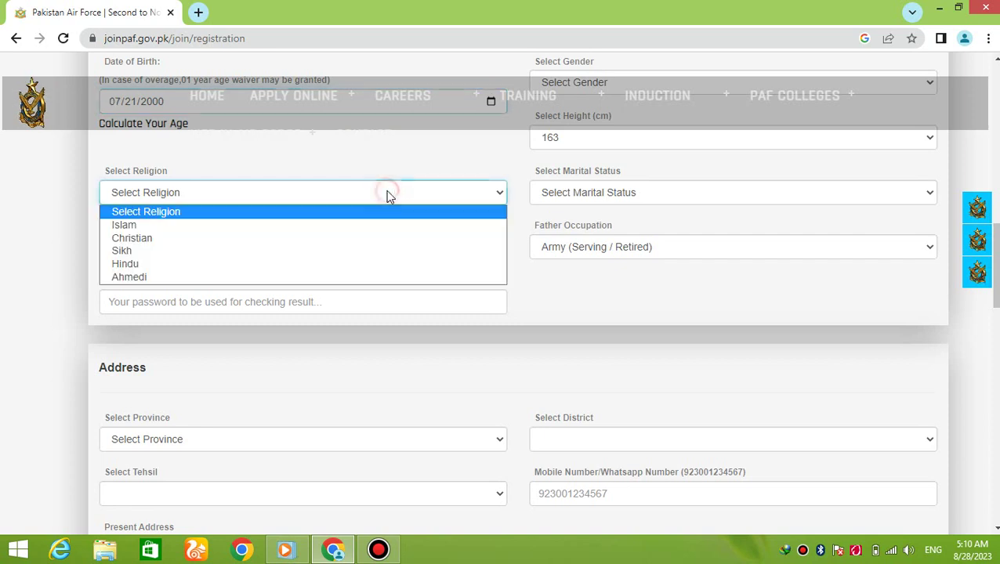
left_click(360, 226)
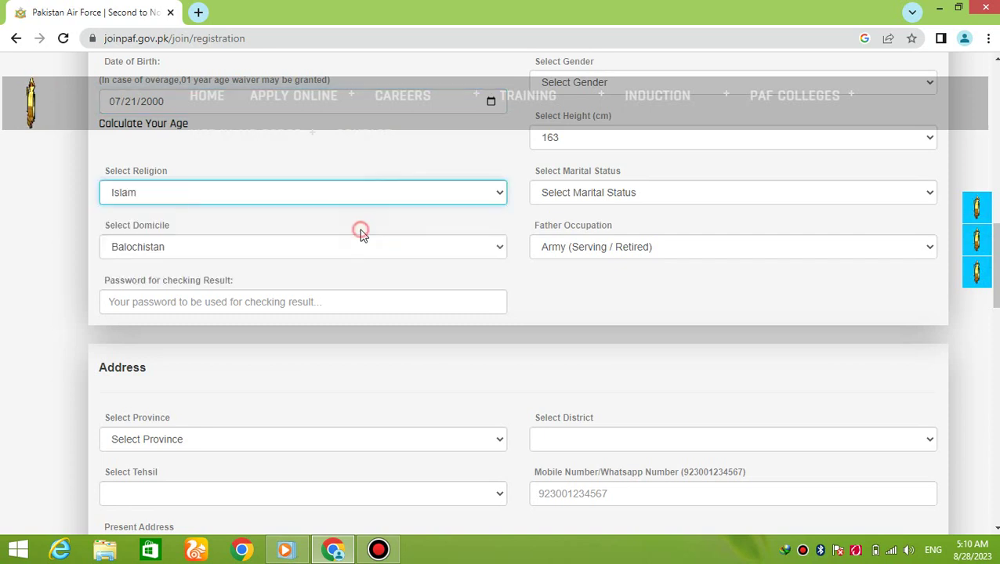
left_click(570, 197)
left_click(576, 227)
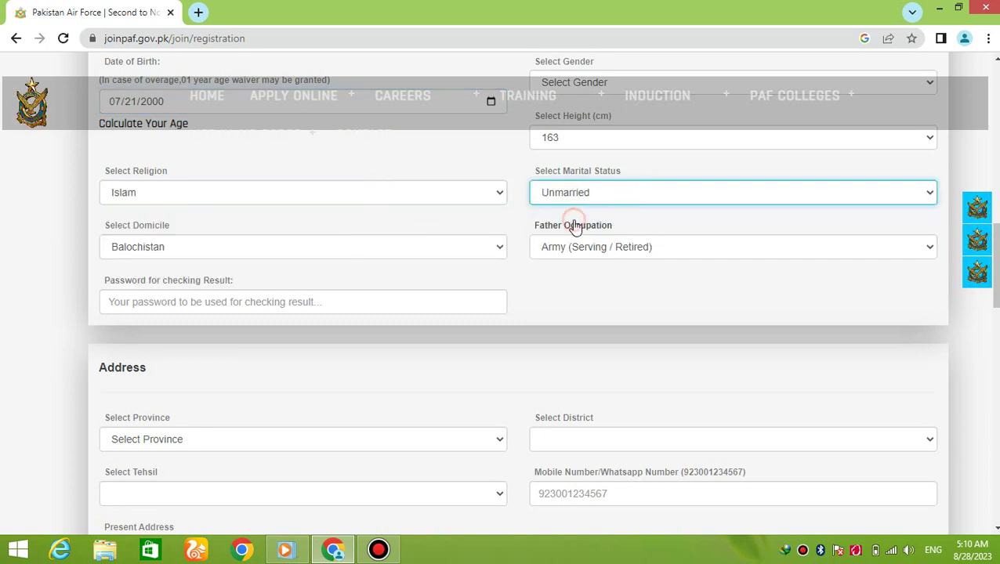
Step: Set the domicile to Punjab and the father's occupation to Other
left_click(210, 248)
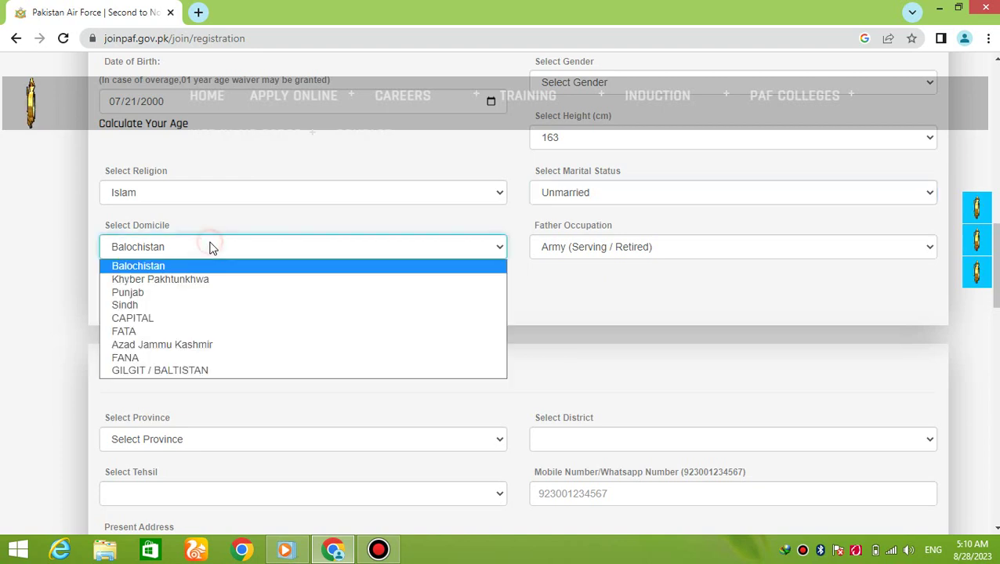
left_click(209, 292)
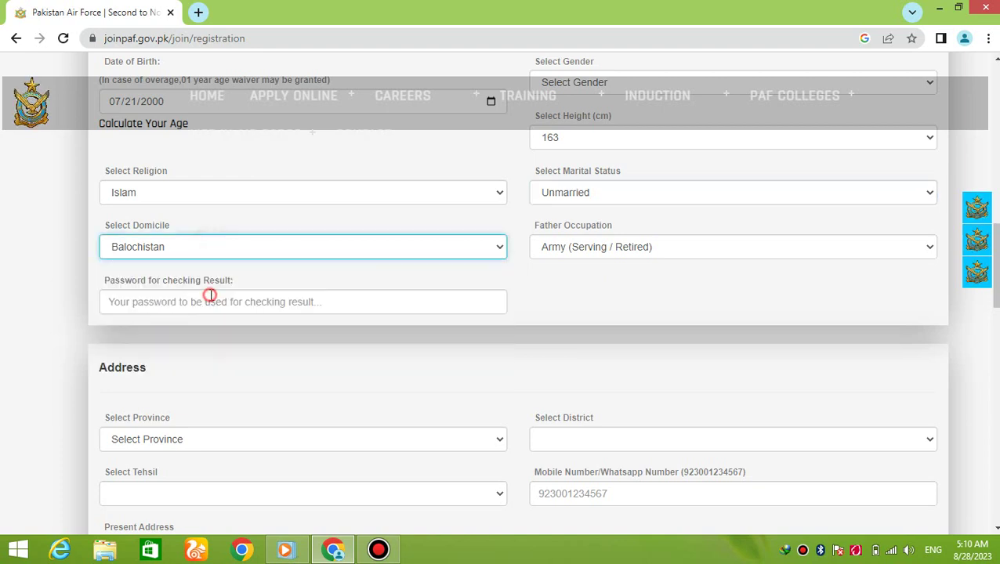
left_click(601, 248)
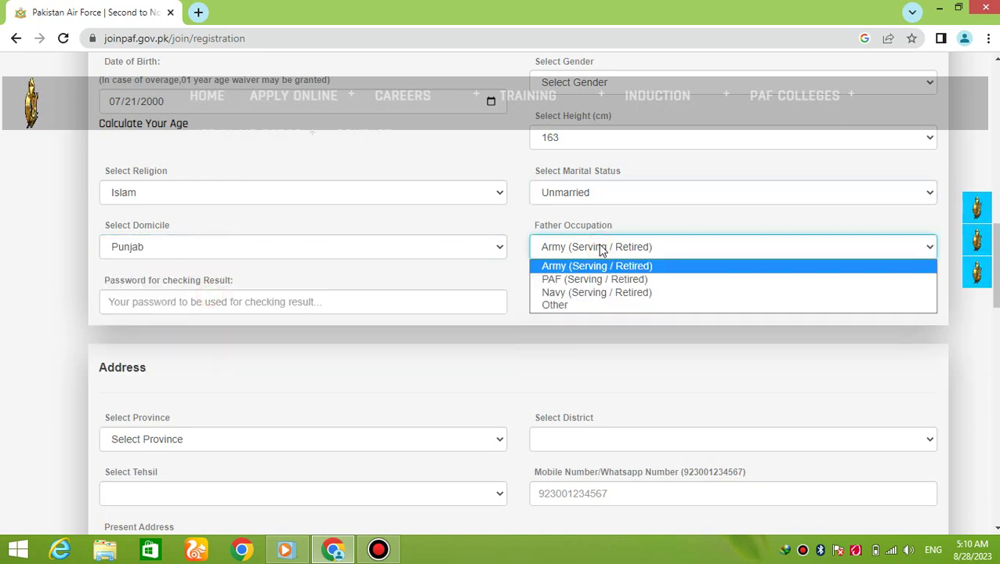
left_click(590, 306)
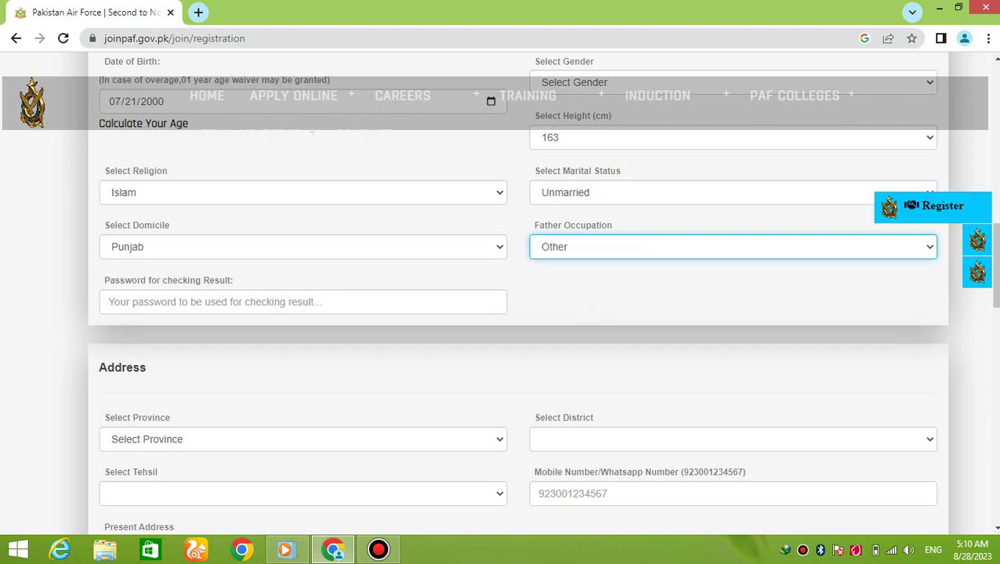
scroll(487, 233, "down", 2)
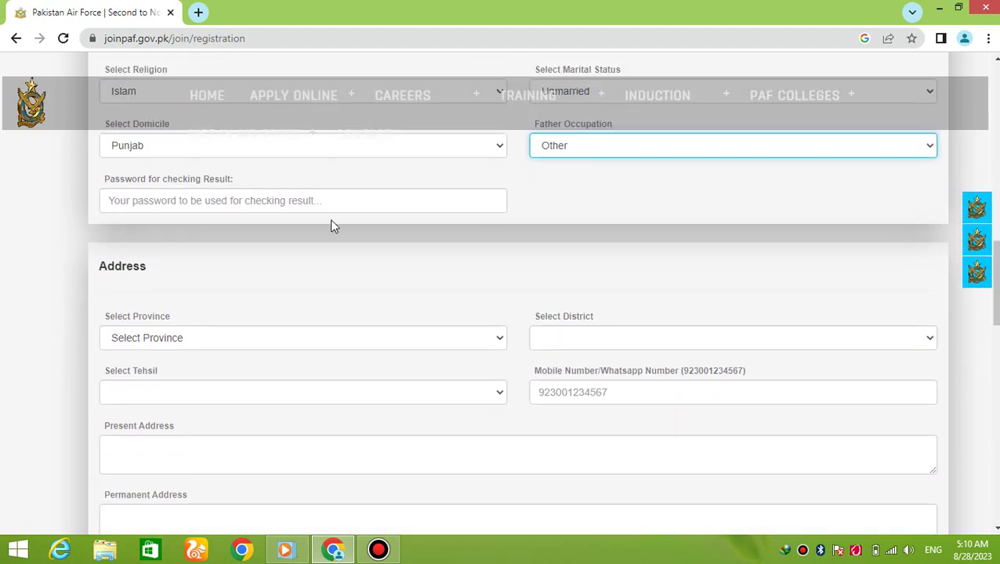
left_click(130, 200)
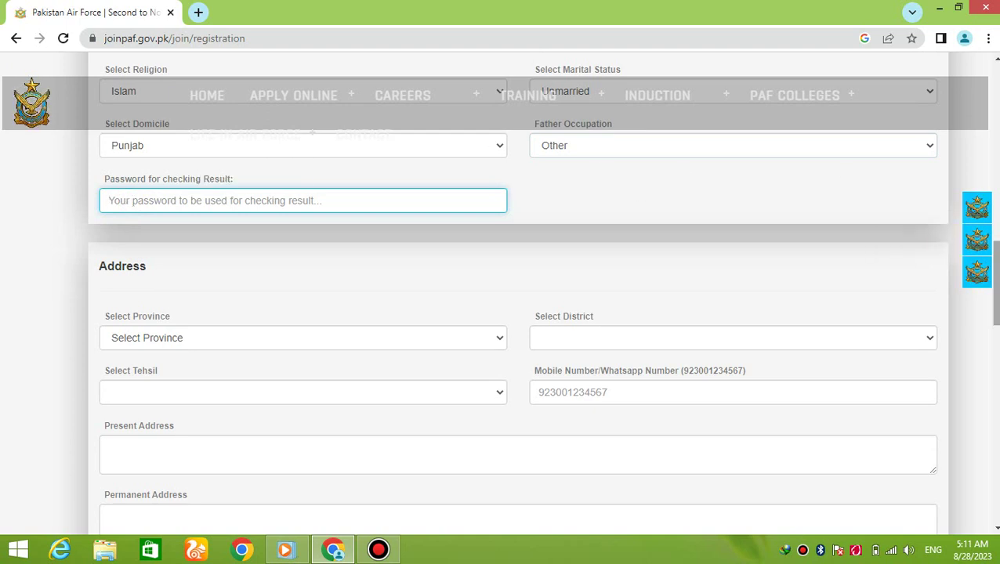
Step: Set the address province to Punjab, the district to D.G. Khan and the tehsil to D.G. Khan
scroll(987, 259, "down", 1)
scroll(987, 258, "down", 1)
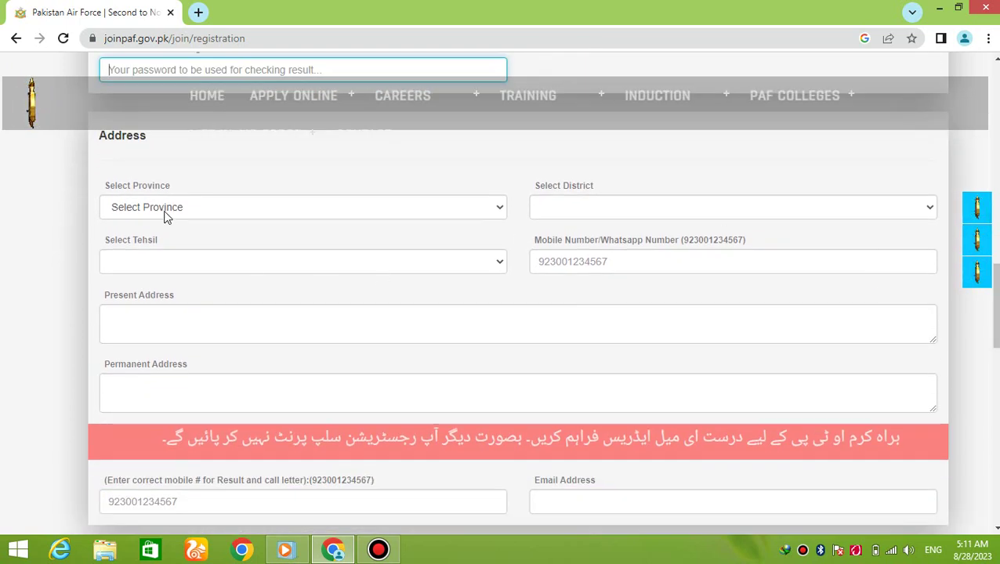
left_click(178, 206)
left_click(185, 266)
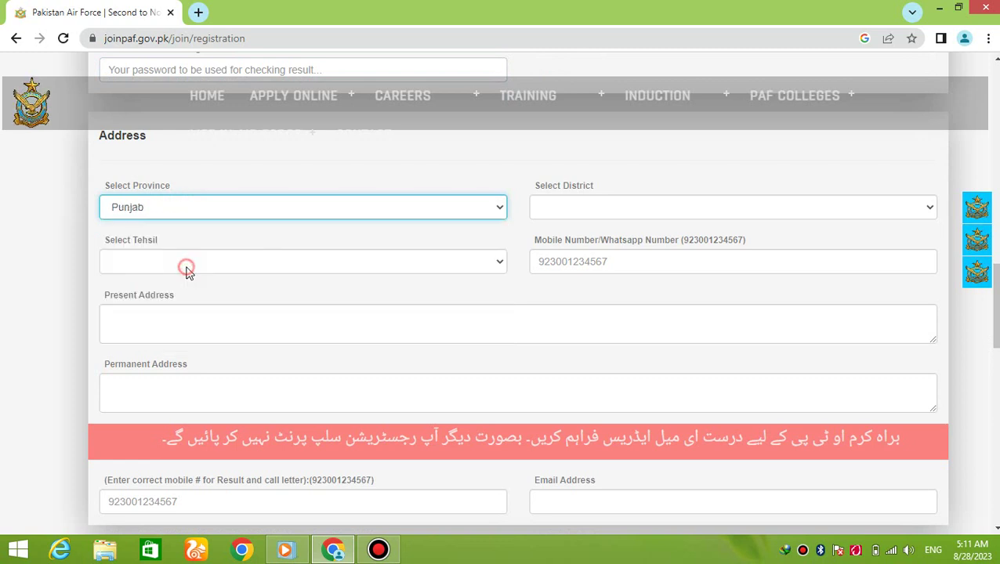
left_click(596, 209)
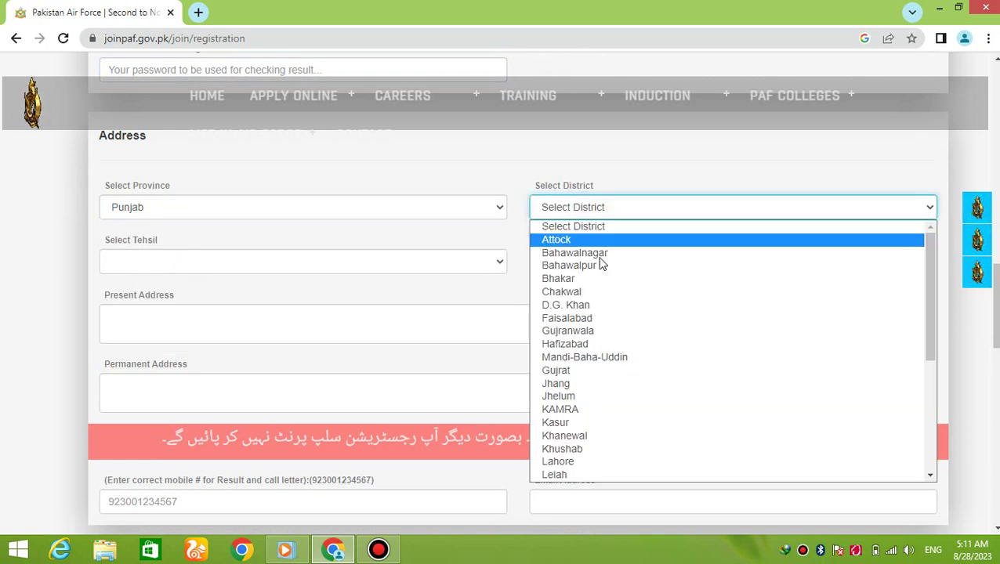
left_click(604, 307)
left_click(191, 263)
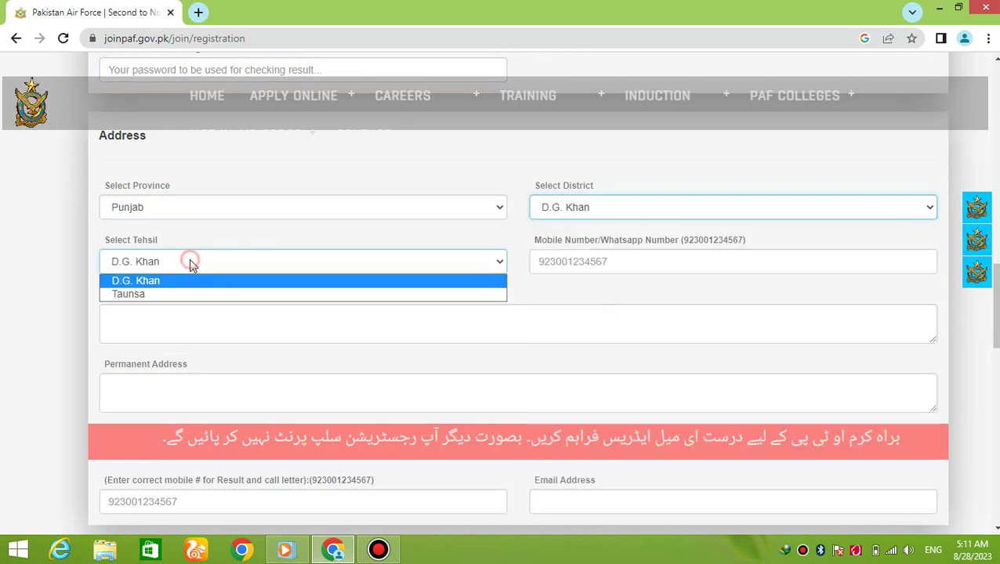
left_click(189, 282)
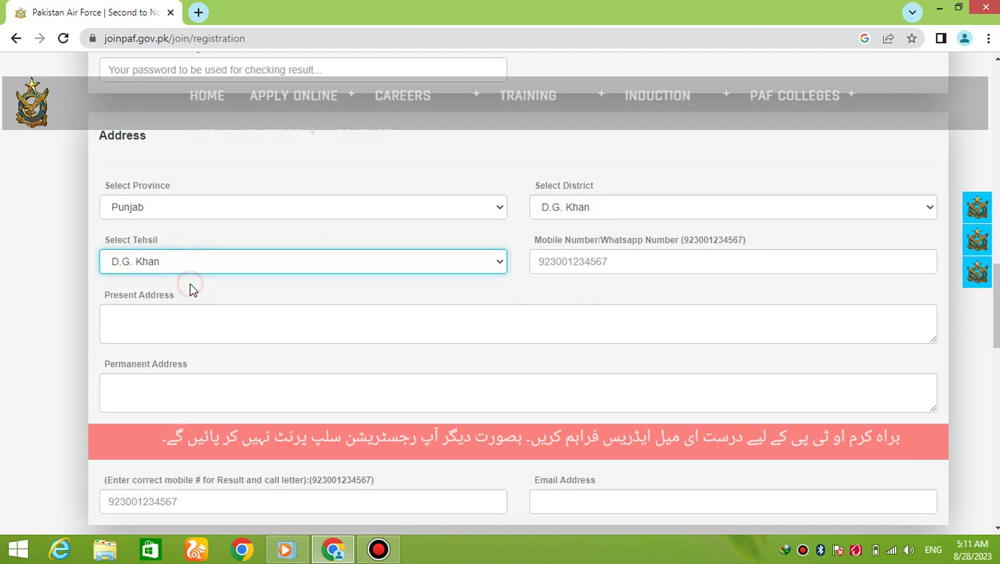
Step: Enter the opening digits of the mobile/WhatsApp number in the address section
left_click(620, 262)
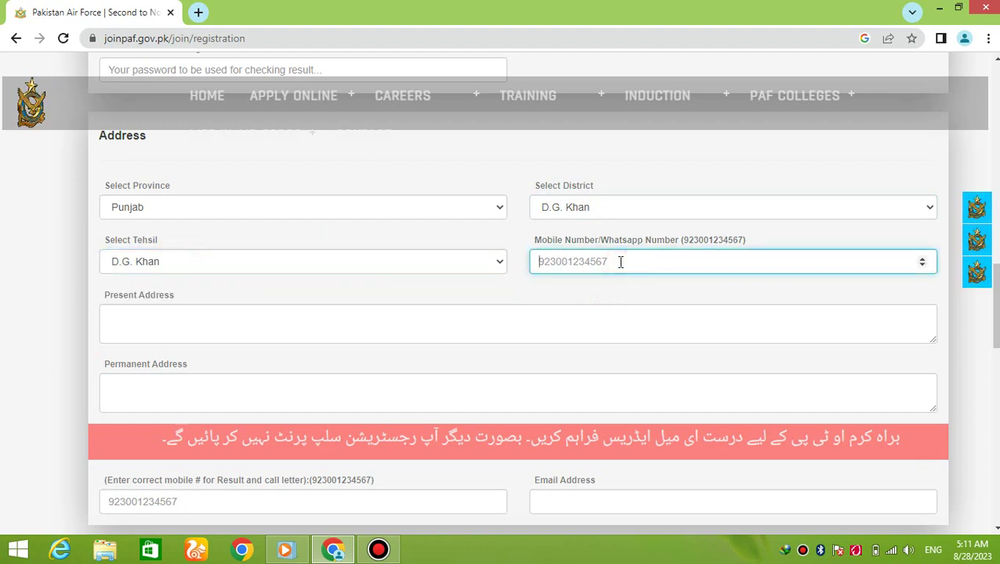
type("9")
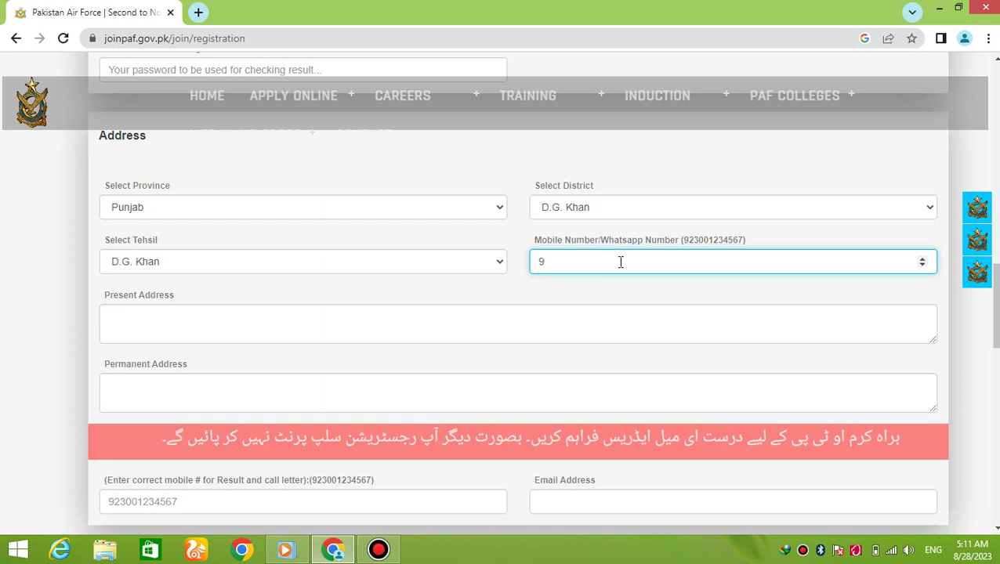
type("23")
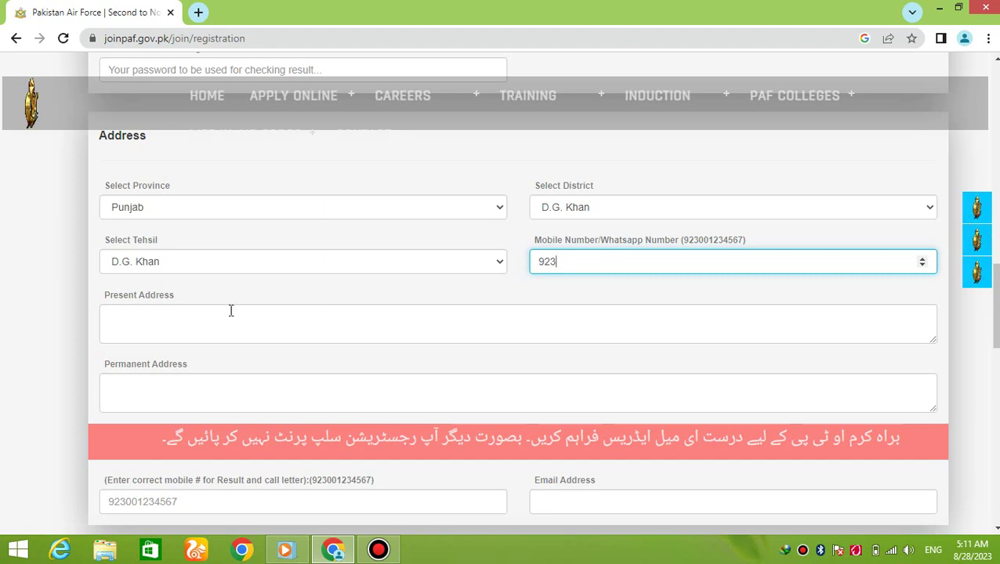
Step: Go through the present address, permanent address, result mobile number and email address fields without filling them in
left_click(173, 314)
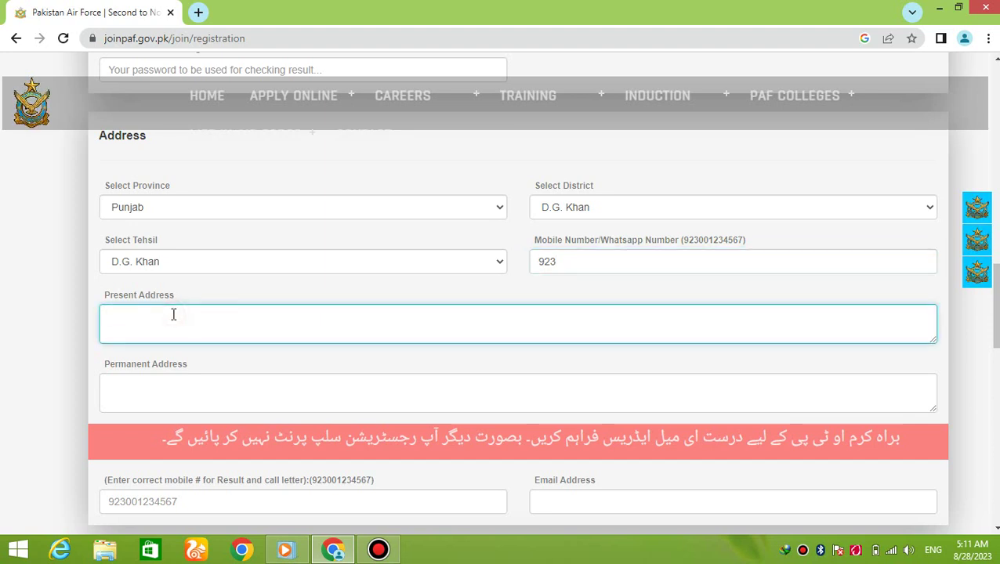
left_click(165, 391)
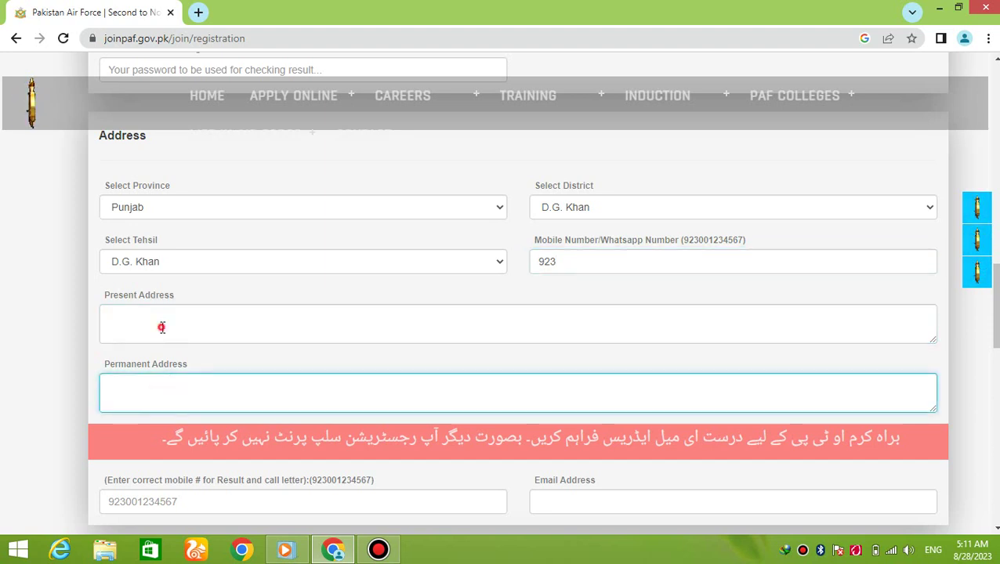
left_click(161, 330)
left_click(164, 392)
left_click(153, 312)
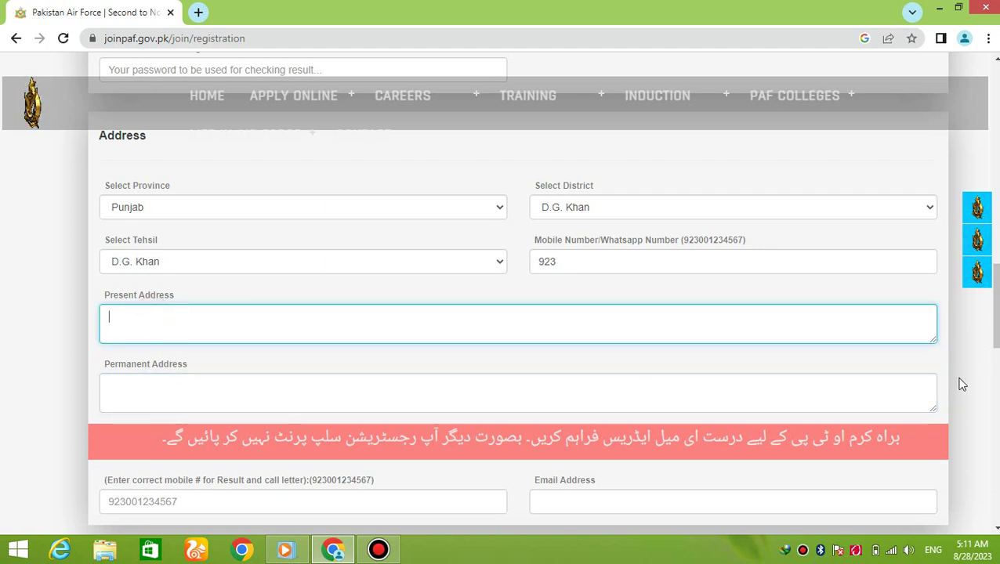
left_click_drag(995, 325, 995, 341)
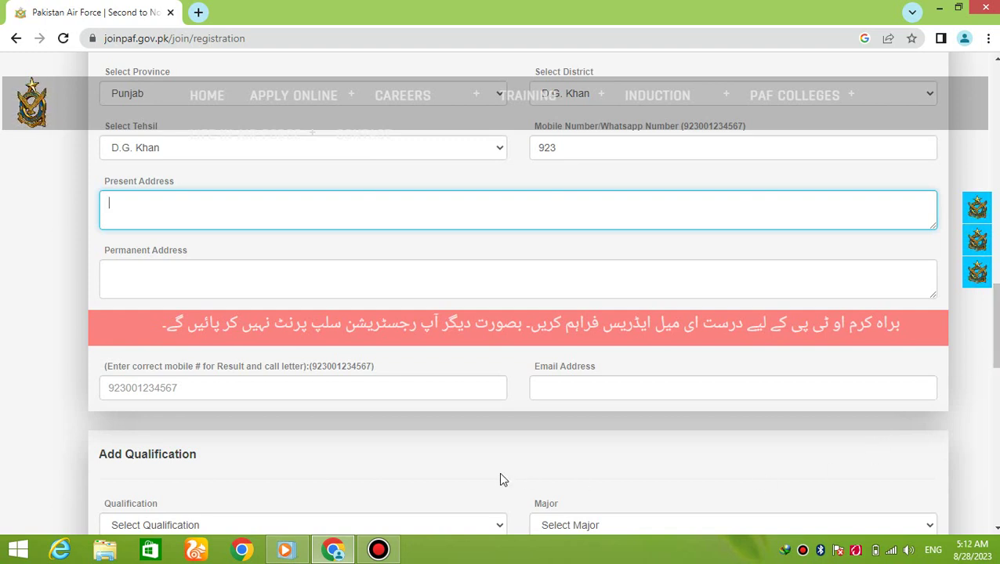
left_click(154, 385)
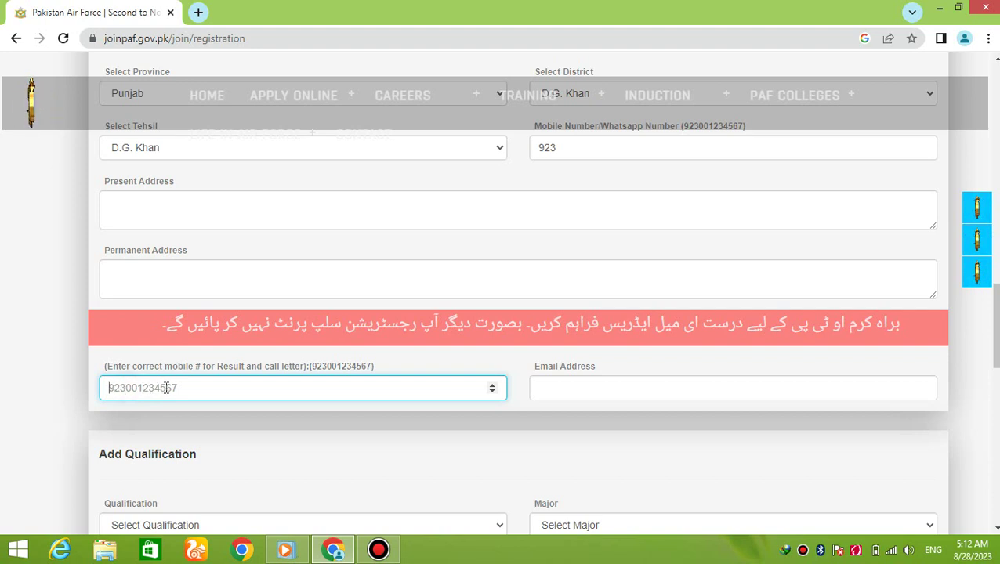
left_click(571, 391)
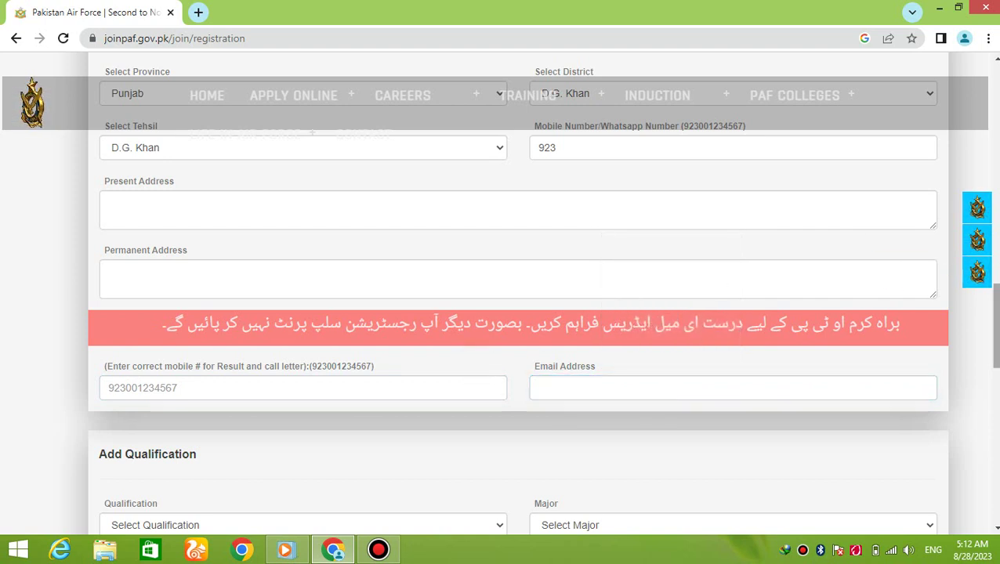
Step: Set the qualification to FA, the major to Arts and the subjects to FA
scroll(518, 313, "down", 3)
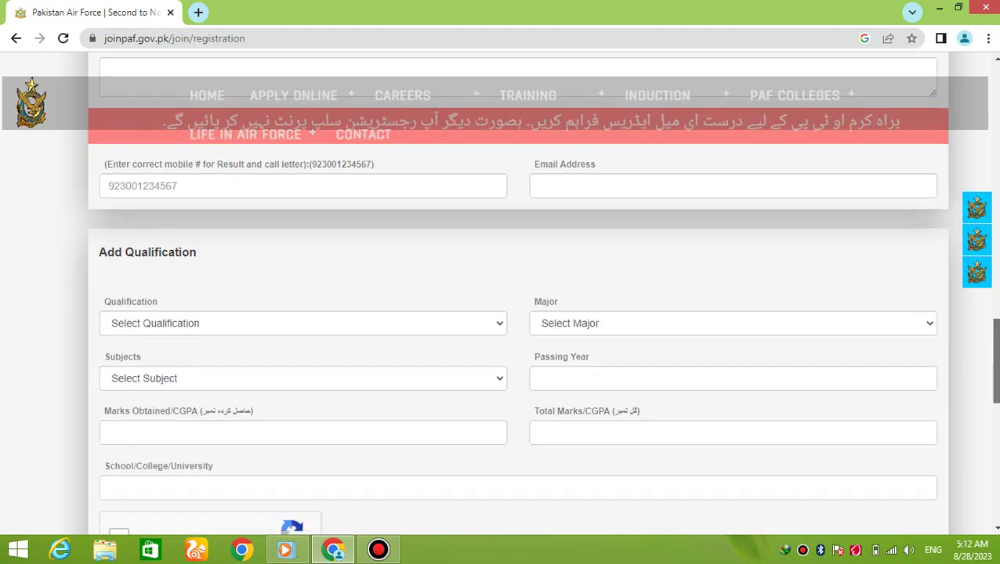
scroll(517, 313, "up", 1)
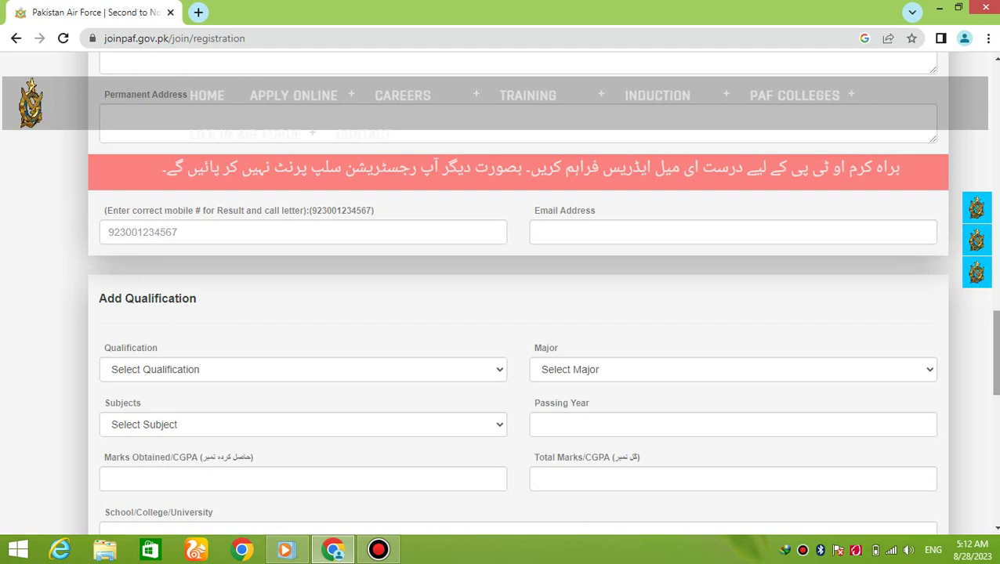
scroll(329, 261, "down", 2)
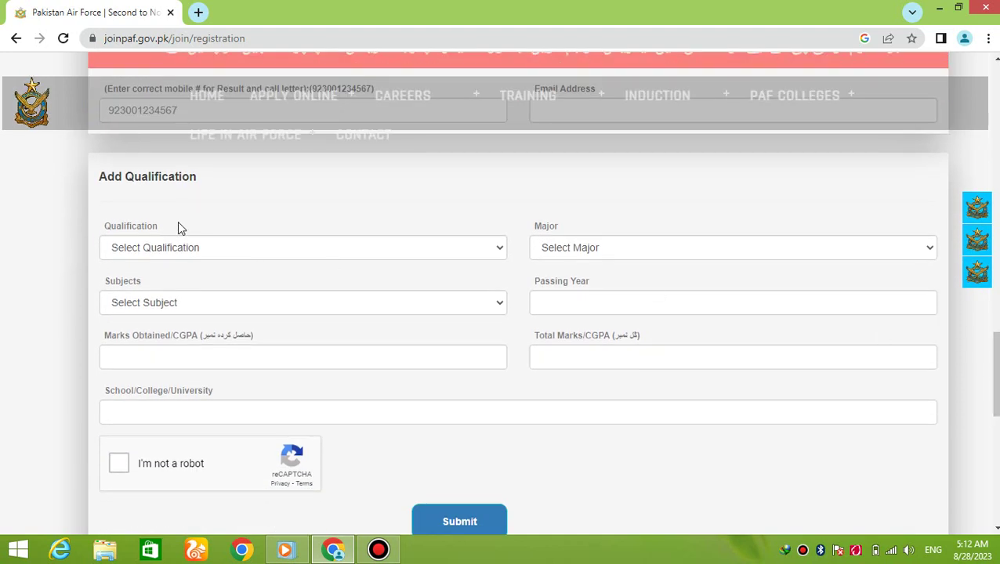
left_click(198, 259)
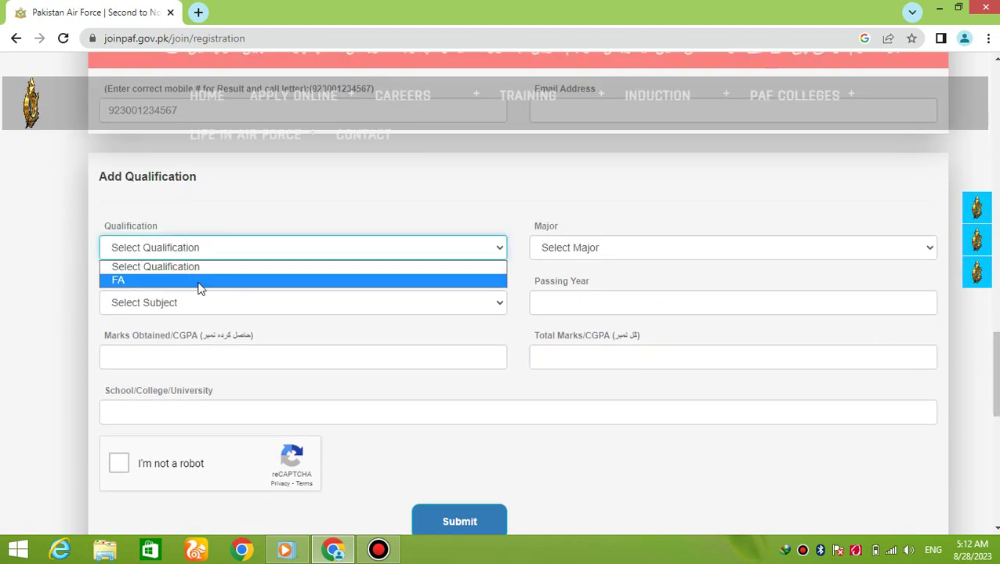
left_click(199, 281)
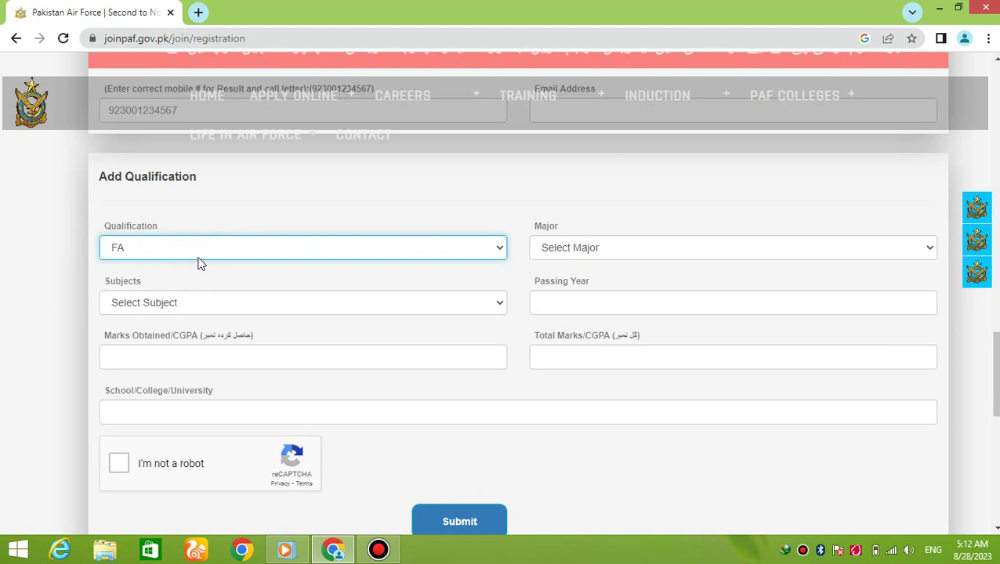
left_click(633, 249)
left_click(620, 279)
left_click(261, 304)
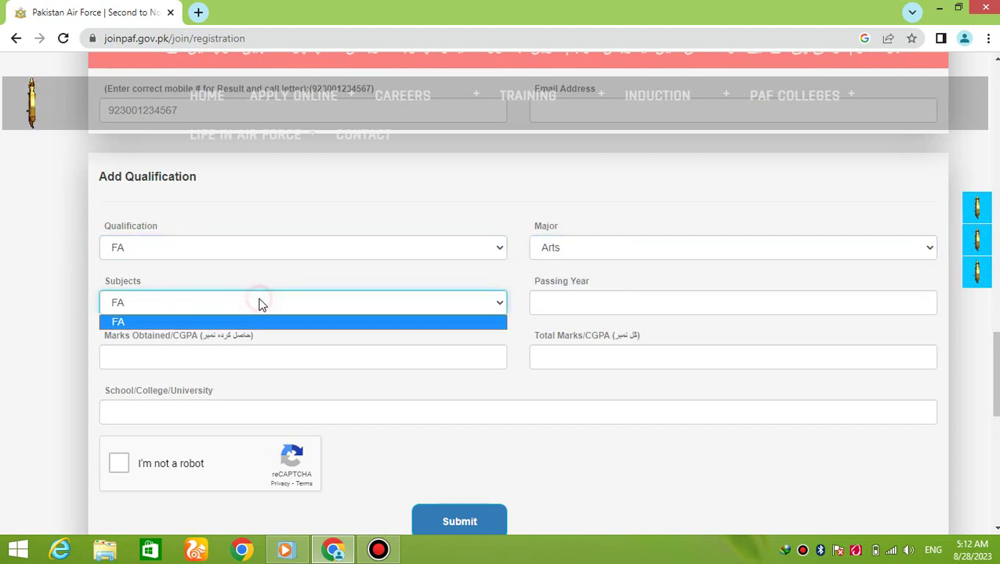
left_click(261, 322)
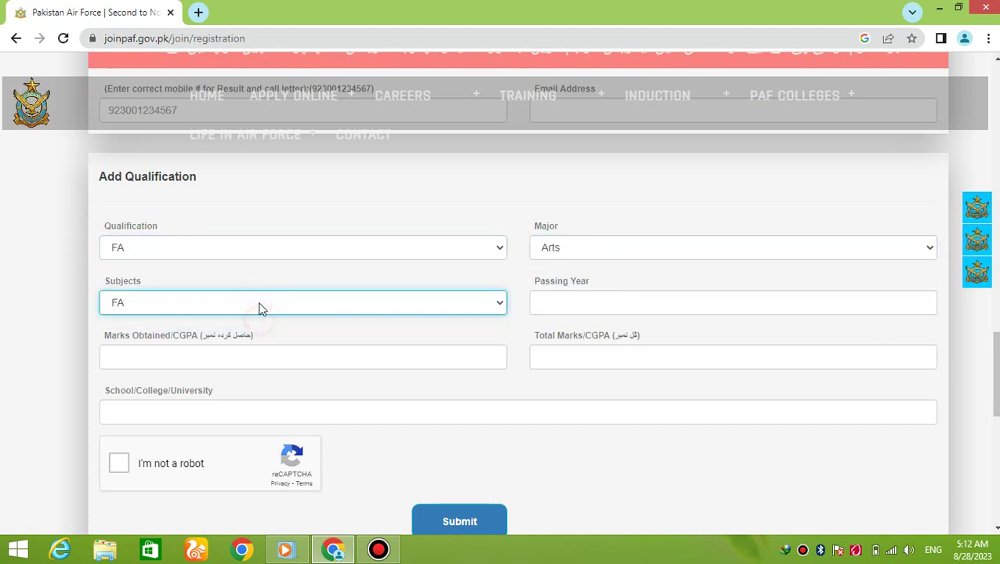
Step: Go through the passing year, marks obtained, total marks and school fields down to the reCAPTCHA check
left_click(585, 301)
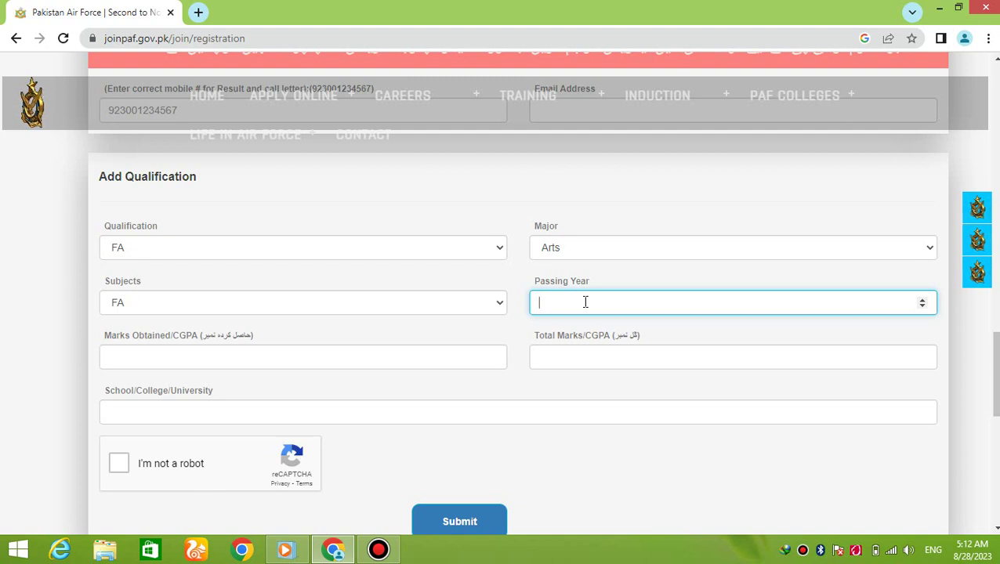
left_click(146, 360)
left_click(566, 355)
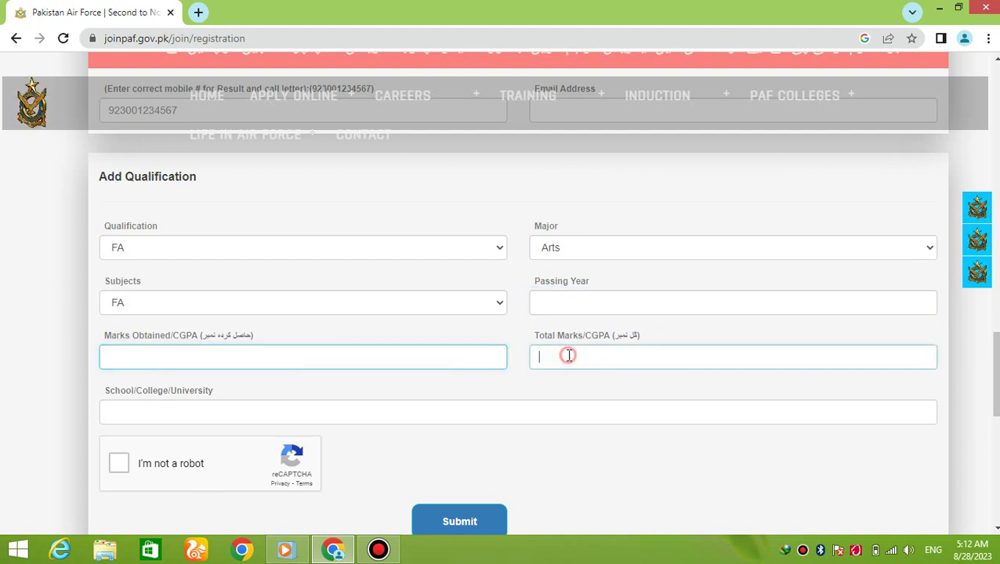
left_click(225, 350)
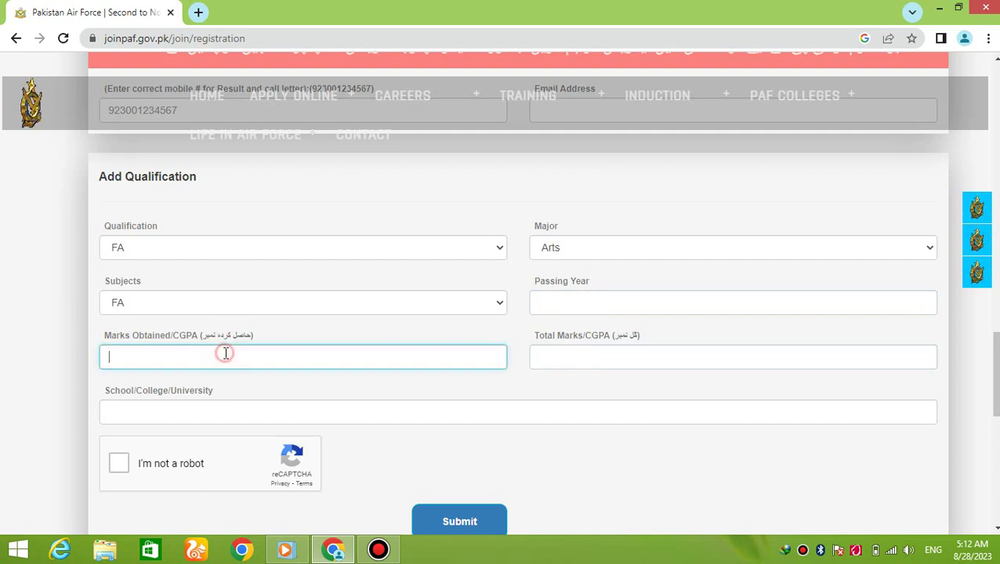
left_click(179, 413)
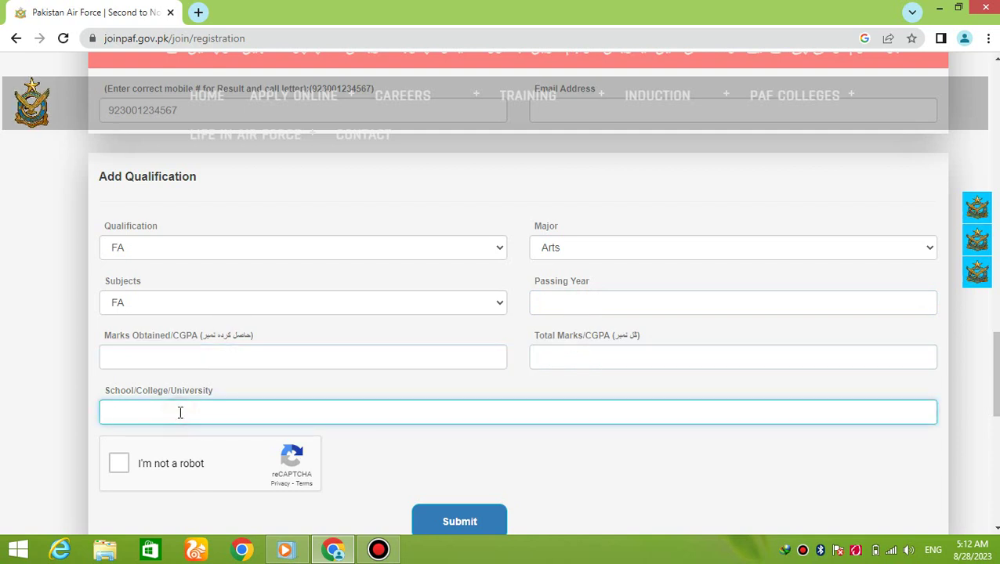
scroll(746, 331, "down", 2)
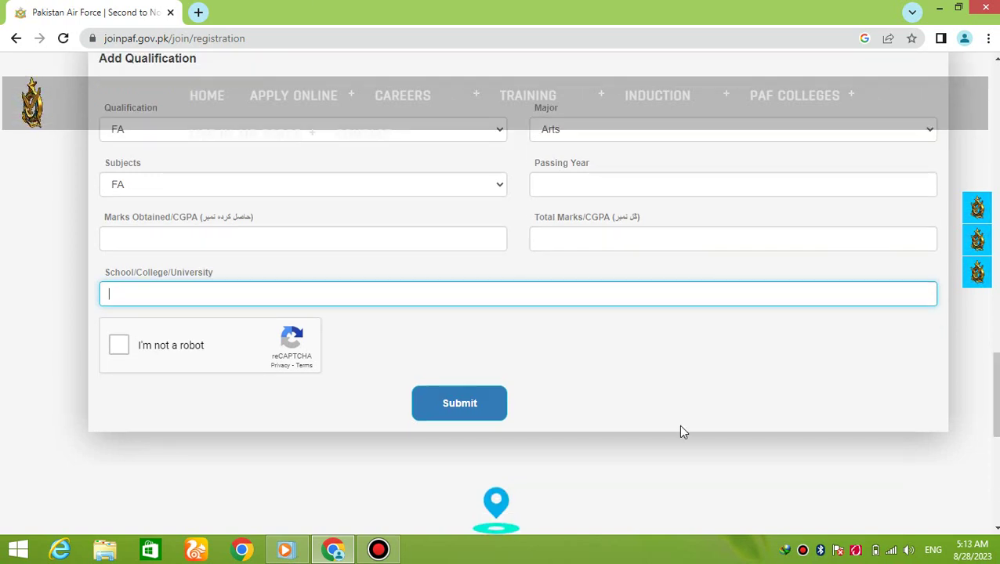
left_click(123, 345)
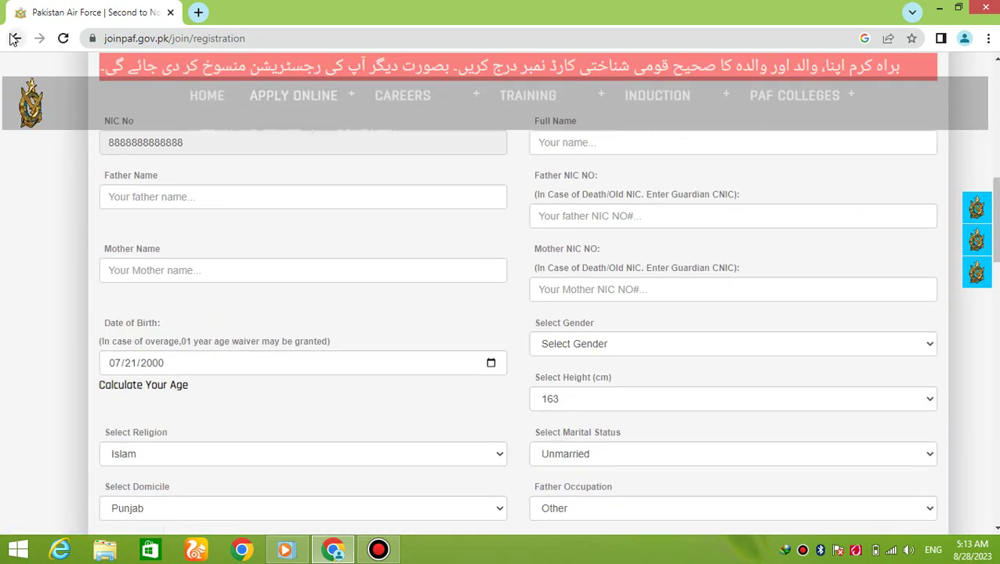
Step: Leave the registration form for the home page and open the page for printing the registration slip
left_click(13, 38)
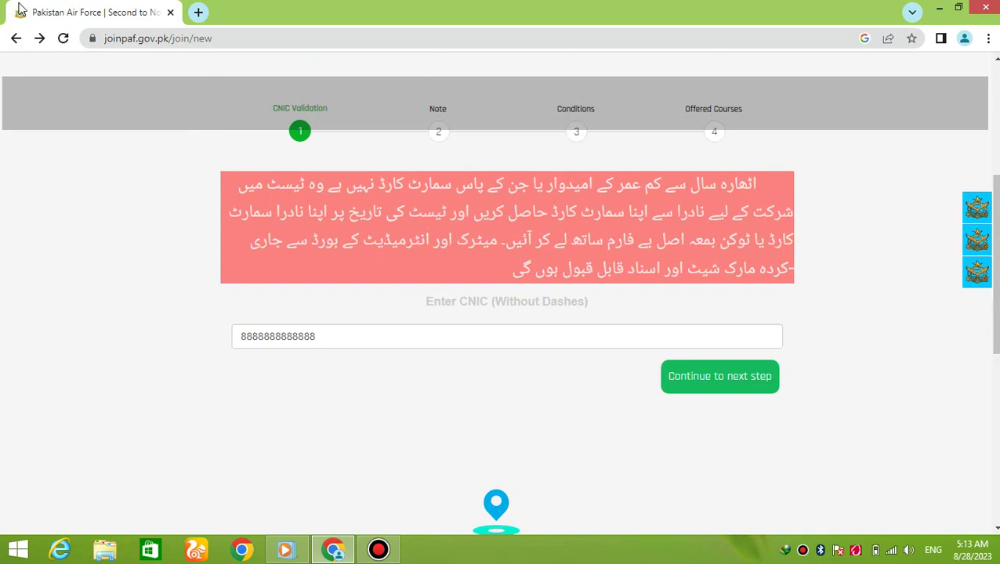
left_click(14, 38)
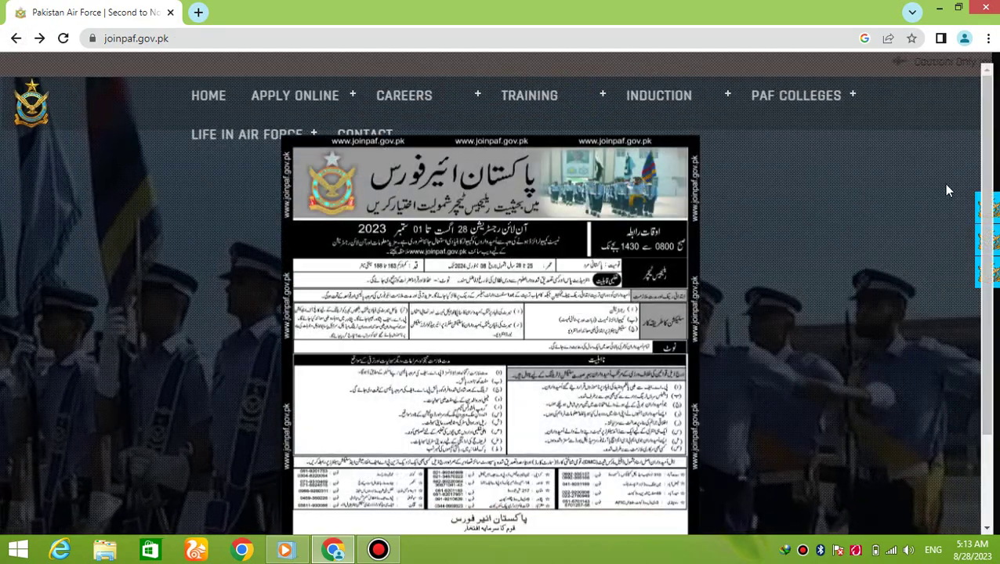
scroll(992, 247, "down", 1)
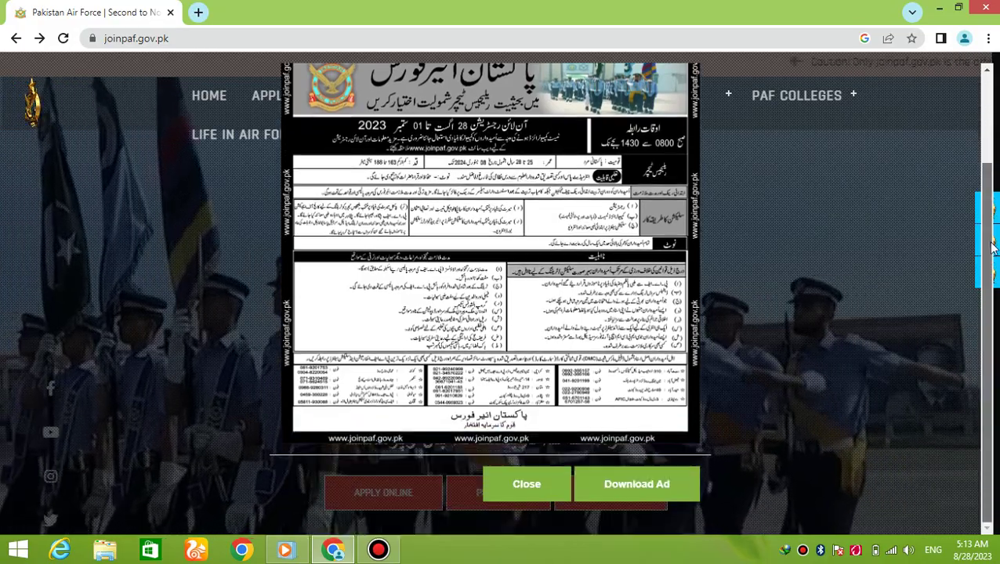
left_click(546, 484)
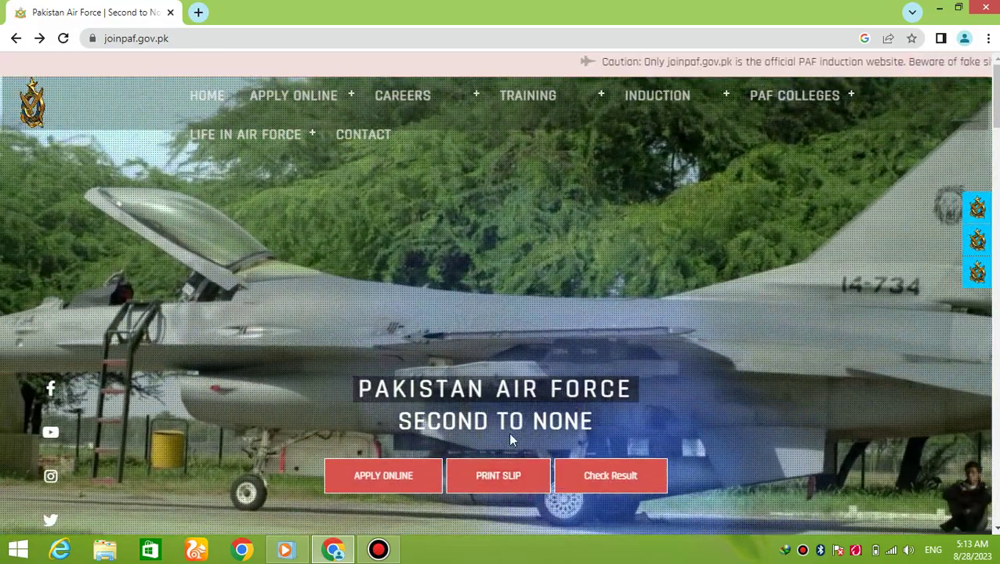
left_click(505, 485)
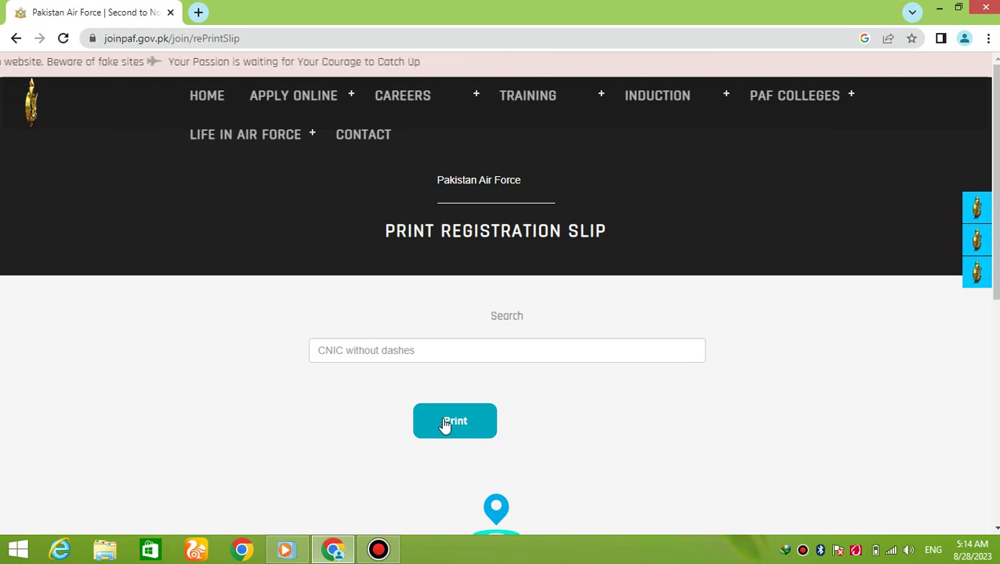
Step: Return to the home page, dismiss the advertisement and open the Check Result page
left_click(16, 39)
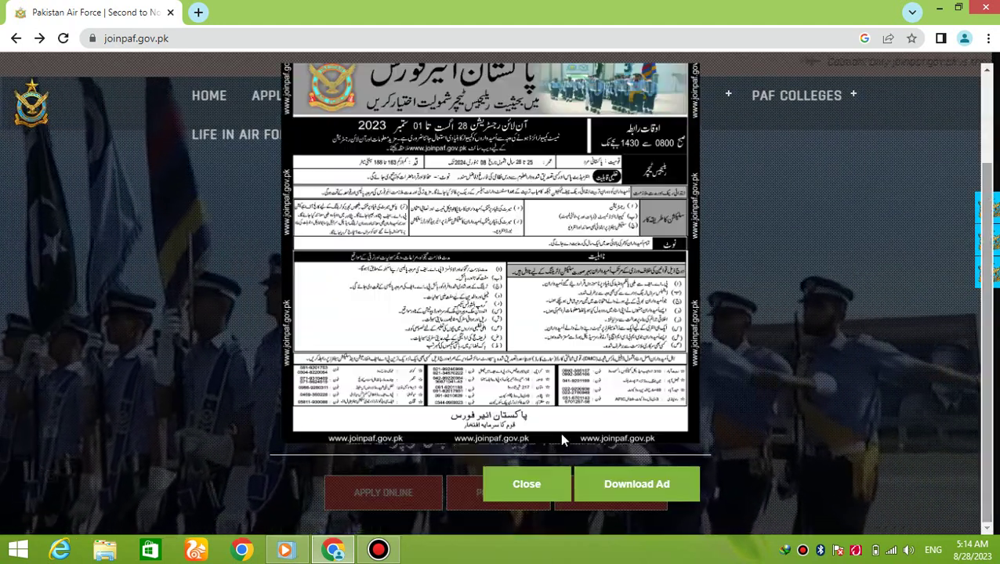
left_click(547, 487)
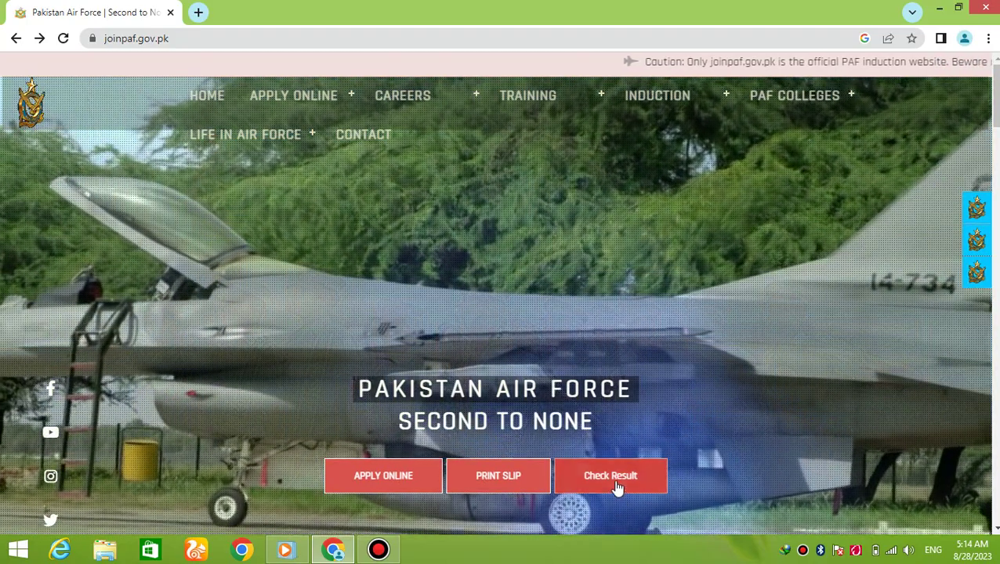
left_click(617, 485)
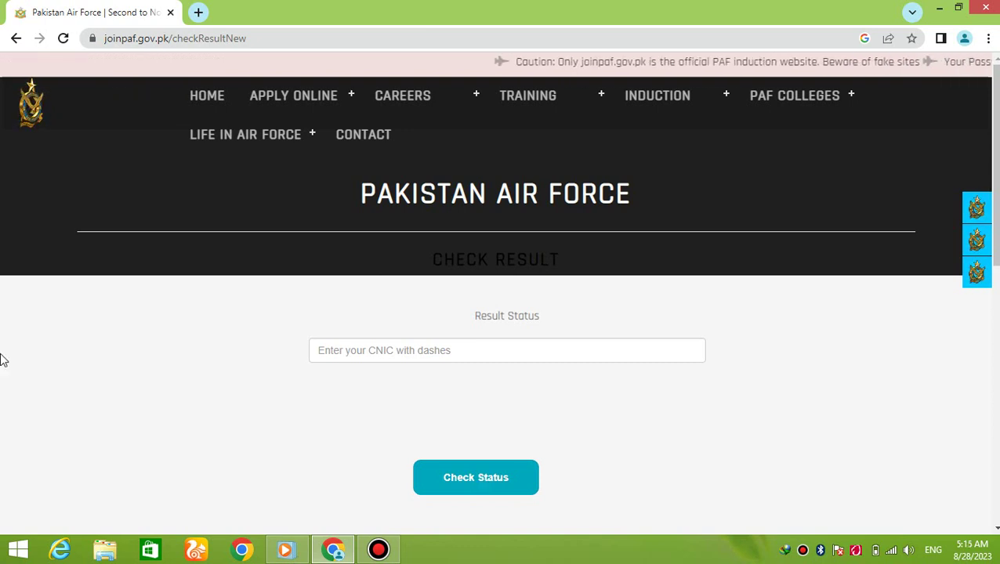
Step: Return to the home page and enlarge the Religious Teacher recruitment advertisement to 150% page zoom
left_click(62, 37)
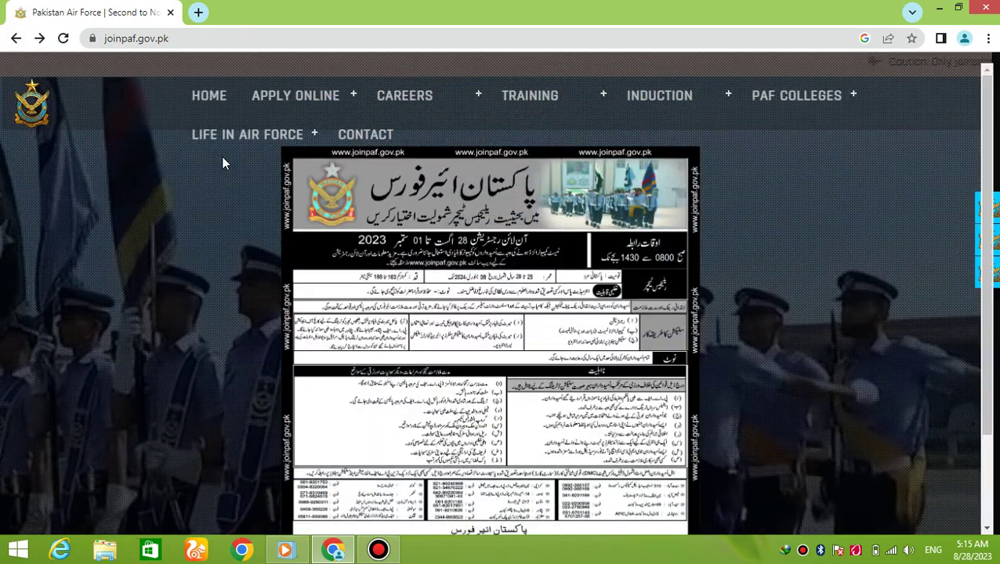
key("ctrl+plus")
key("ctrl+plus")
key("ctrl+plus")
key("ctrl+plus")
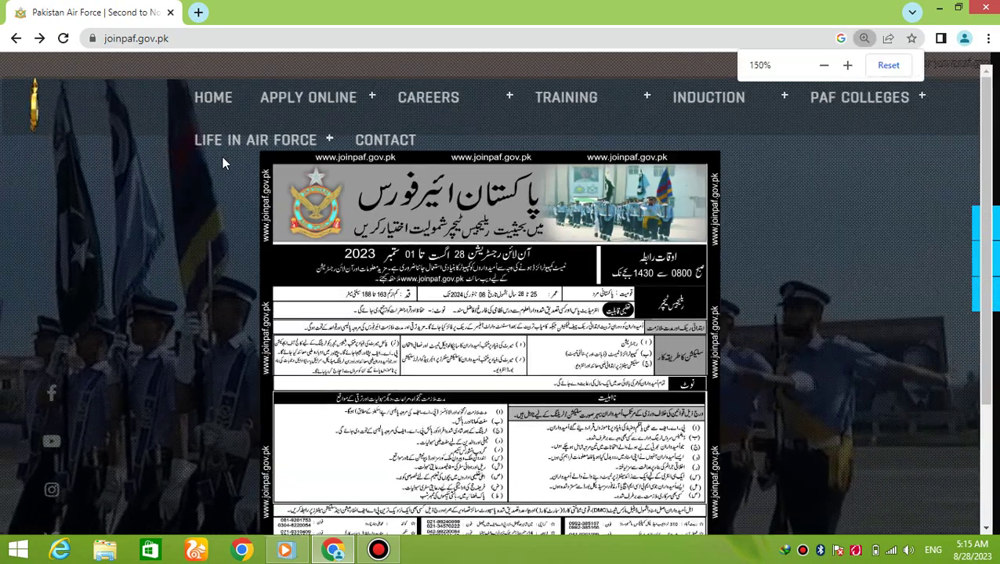